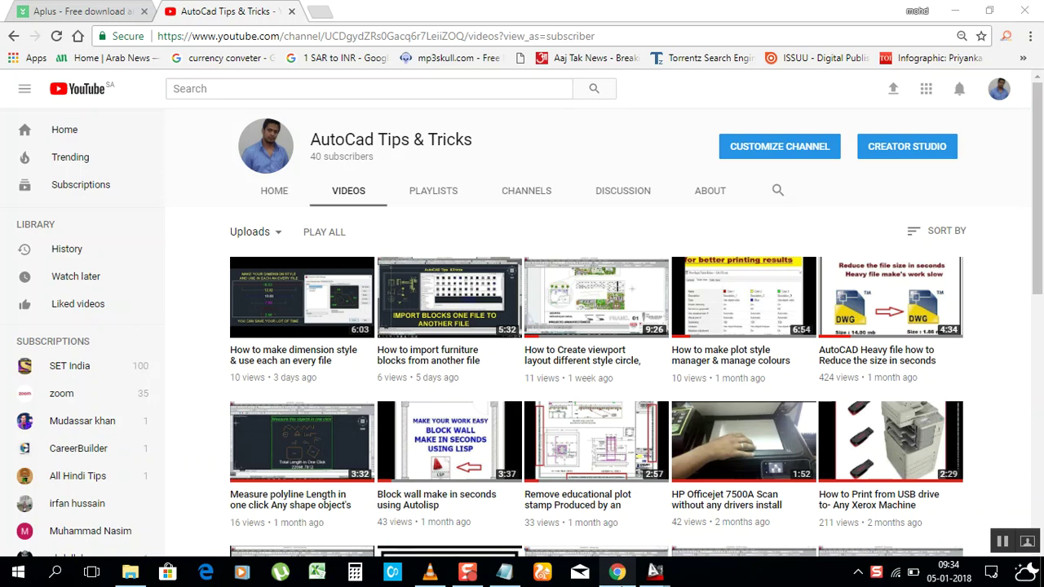
- Switch Chrome to the CNET Aplus download page, then minimize the browser
left_click(582, 146)
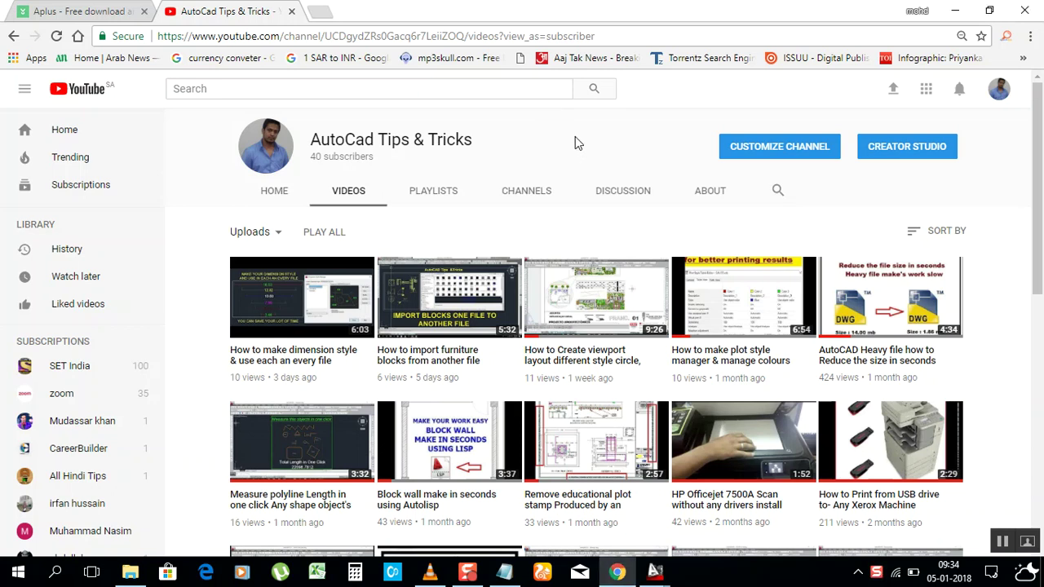
left_click(43, 10)
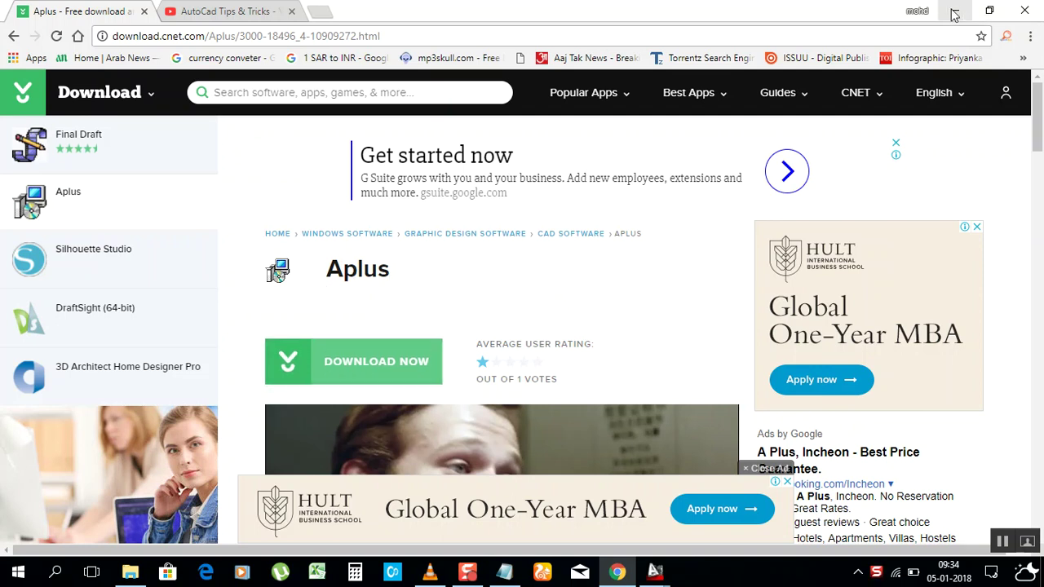
left_click(954, 15)
- Try launching aplus.exe from the desktop, then return to reinforcement design.dwg in AutoCAD
left_click(937, 11)
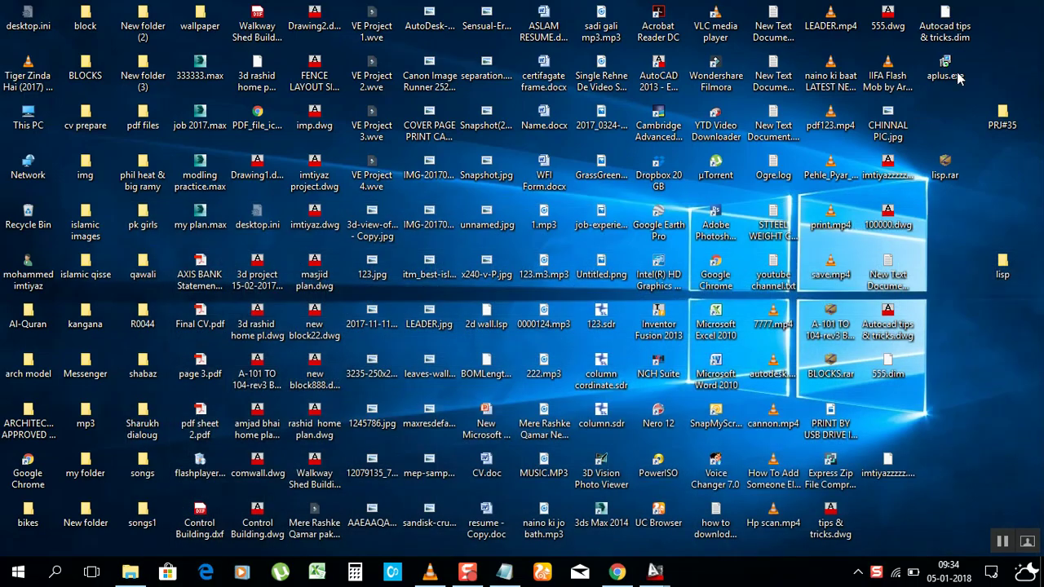
double_click(939, 78)
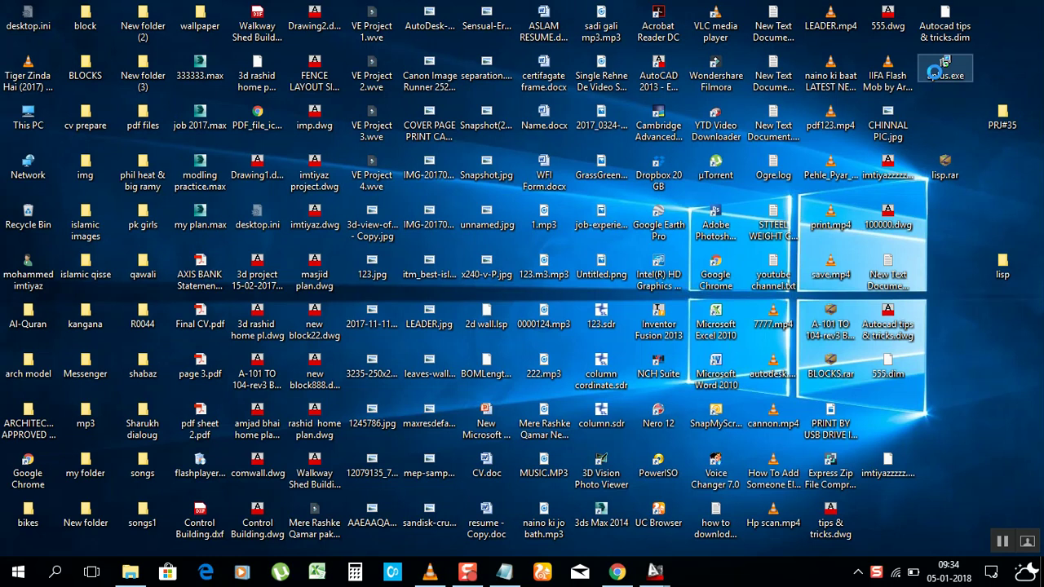
right_click(935, 73)
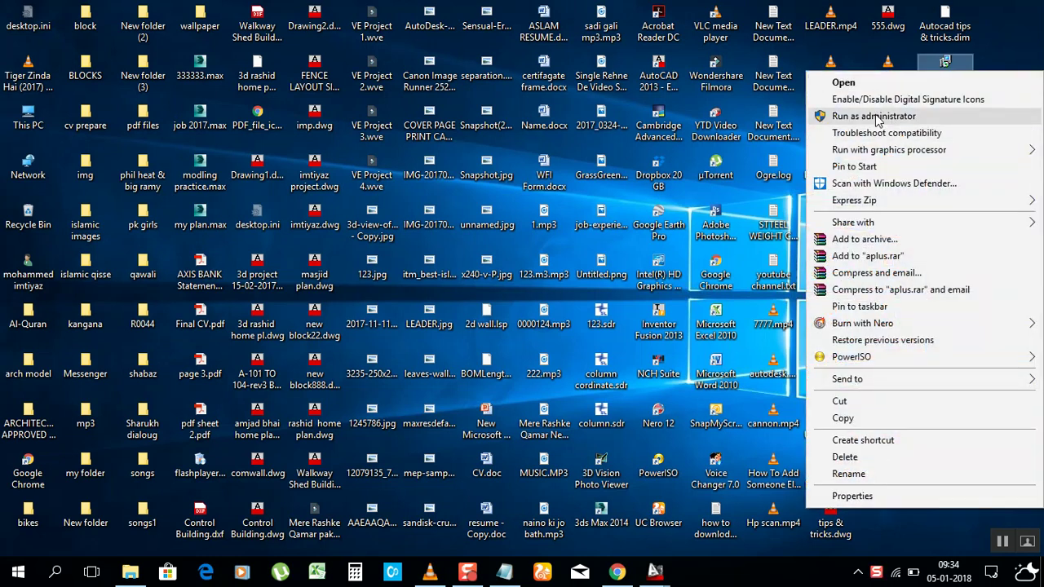
left_click(656, 573)
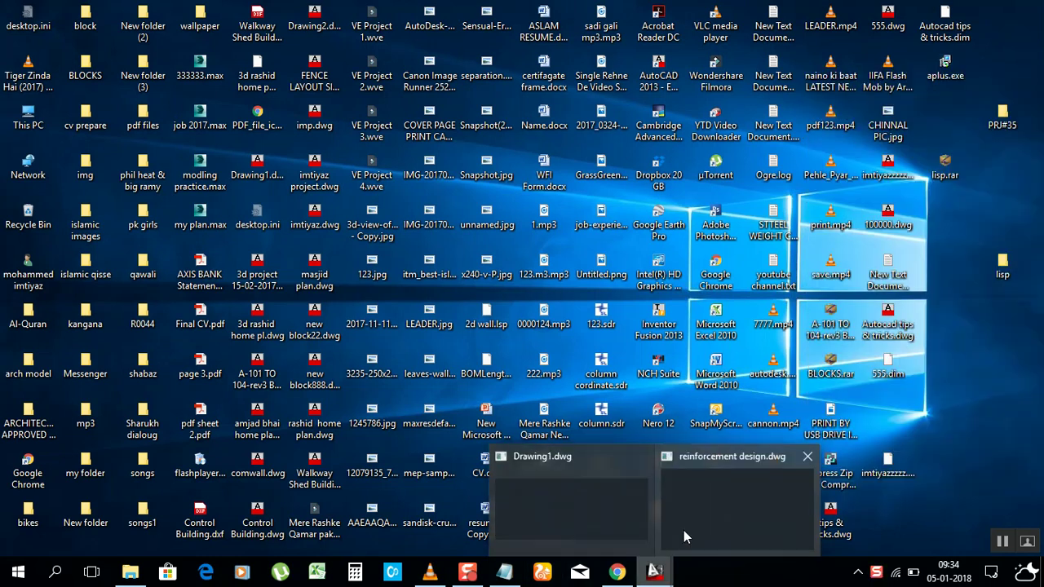
left_click(729, 504)
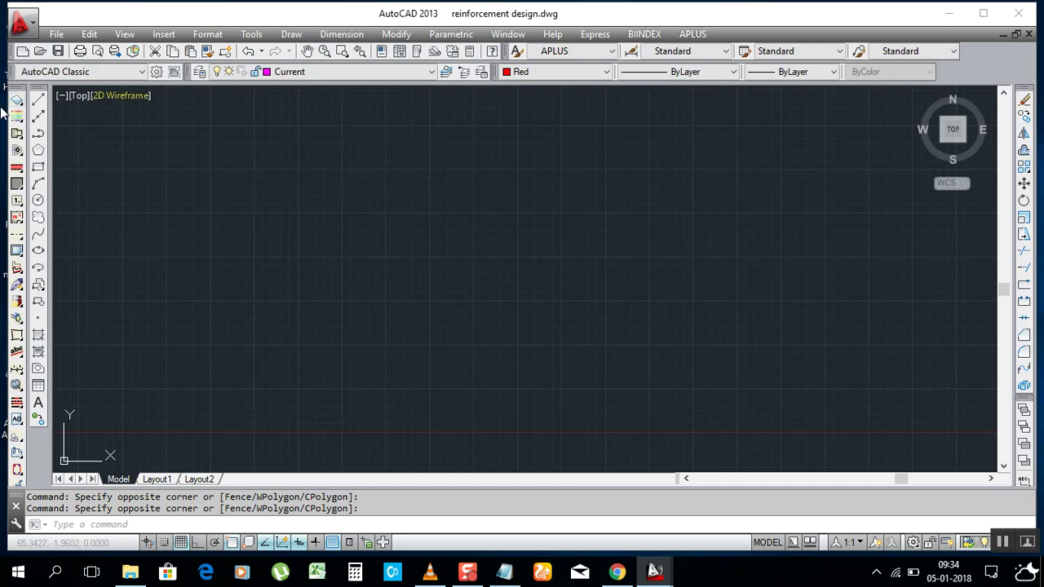
- Float the Aplus toolbar off the left dock as a separate panel
left_click_drag(16, 88, 485, 123)
left_click(614, 169)
left_click(459, 242)
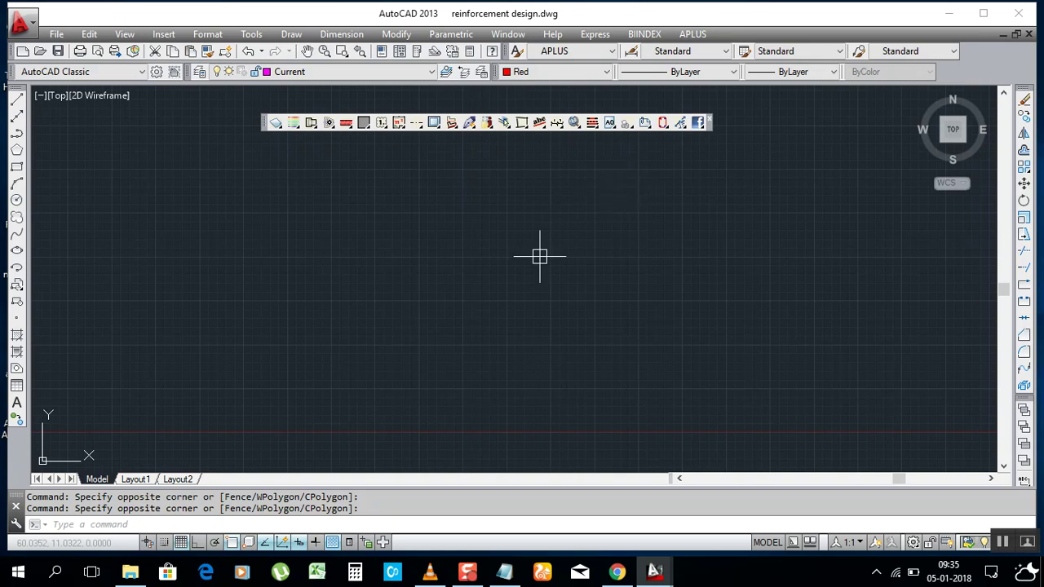
- Zoom to the rectangle and choose the Beam tool from the Aplus flyout
scroll(557, 163, "down", 3)
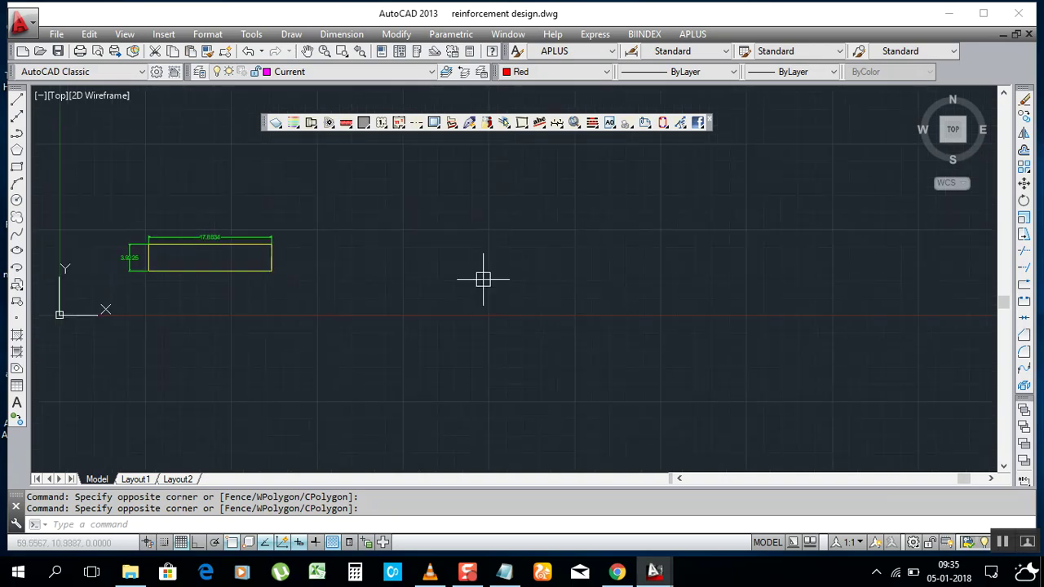
scroll(604, 245, "down", 4)
scroll(430, 238, "up", 6)
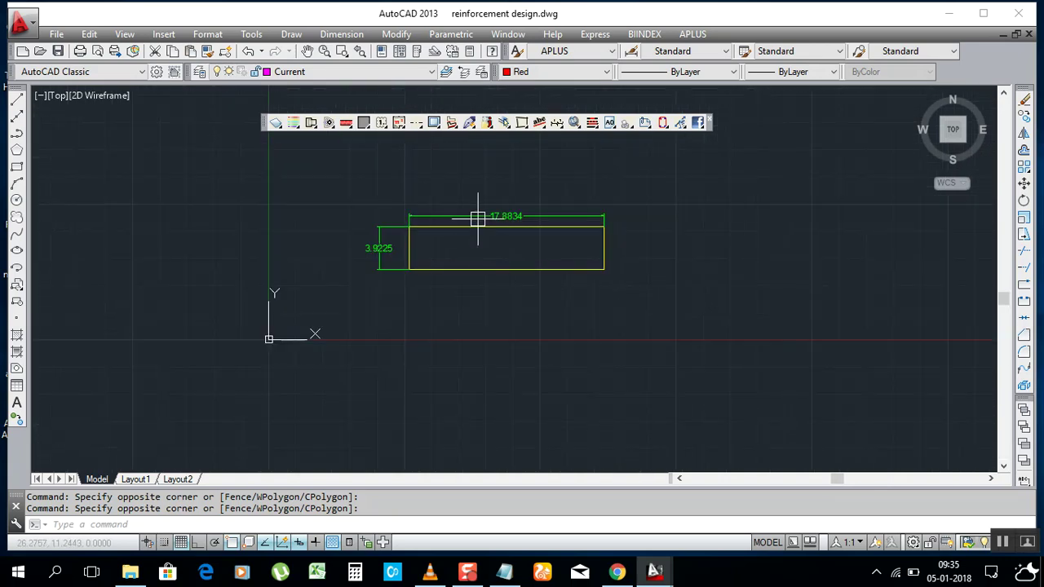
left_click(507, 265)
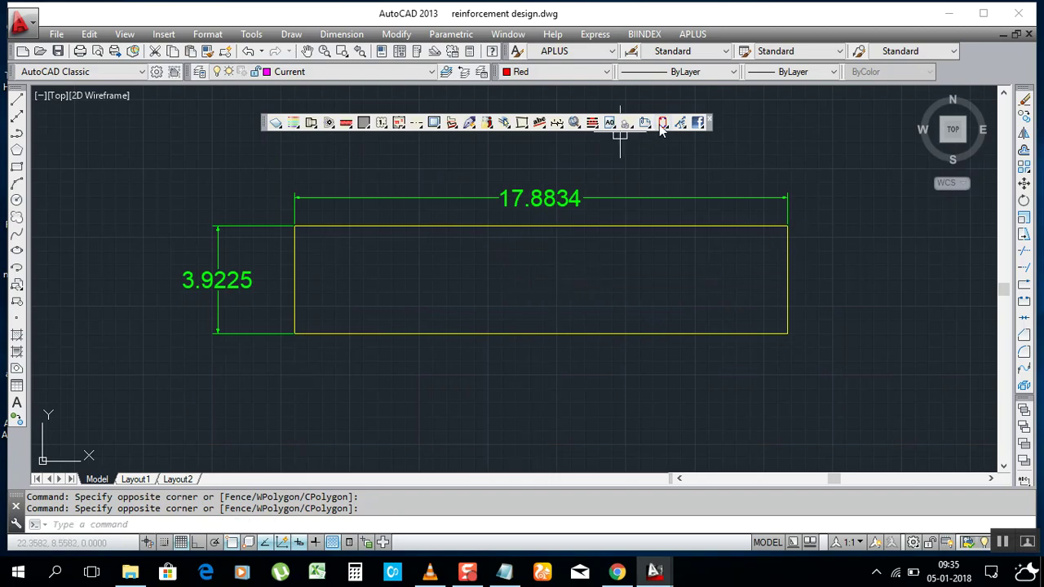
mouse_move(662, 124)
left_mouse_down()
mouse_move(667, 169)
mouse_move(667, 154)
left_mouse_up()
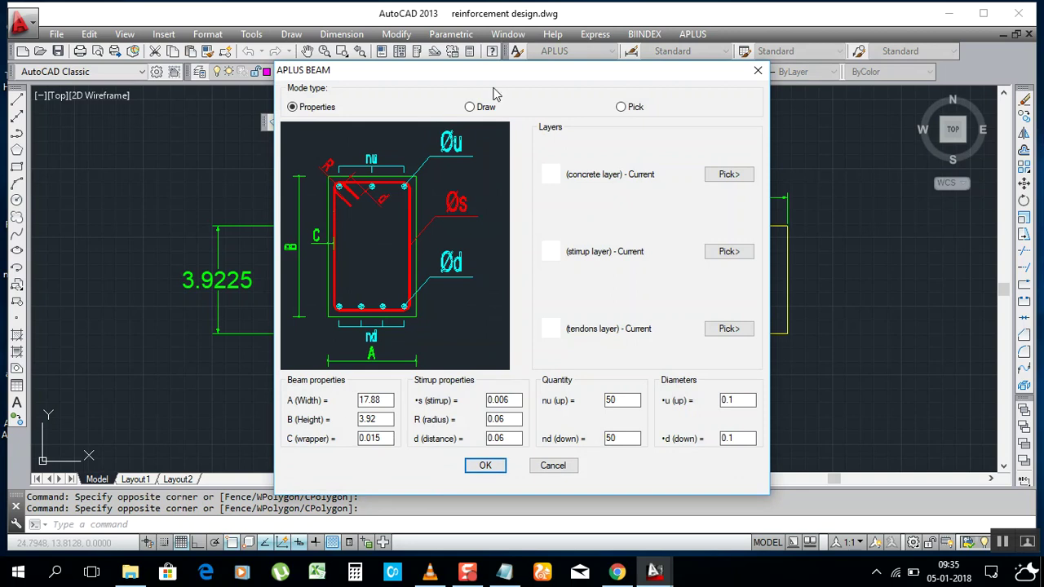
- Check the rectangle, then accept the 17.88 × 3.92 beam with 50 bars per face
mouse_move(499, 81)
left_mouse_down()
mouse_move(794, 107)
mouse_move(862, 95)
left_mouse_up()
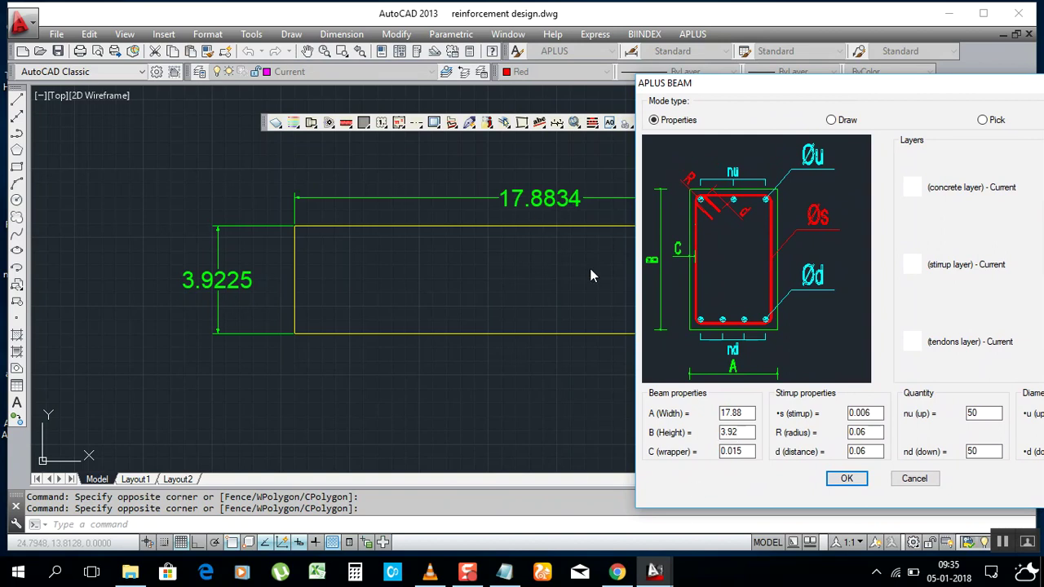
left_click_drag(868, 83, 400, 36)
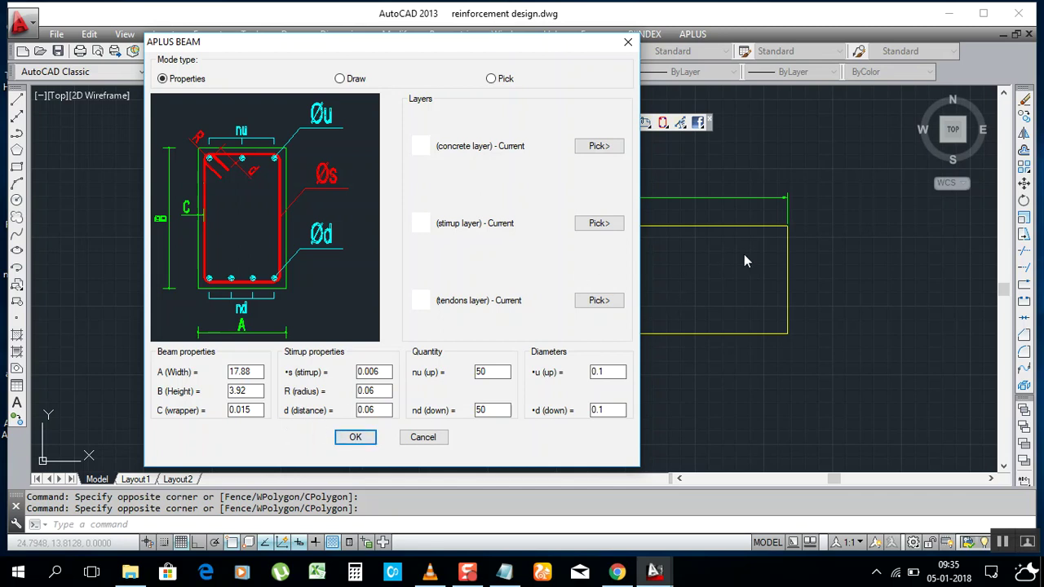
left_click(355, 438)
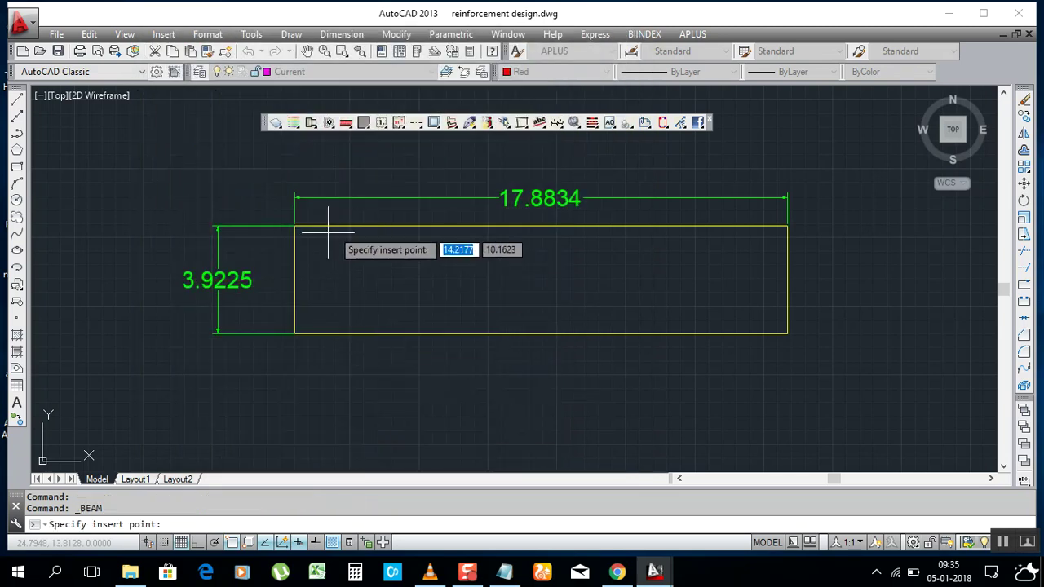
- Insert the beam at the rectangle's top-left corner, inspect the rebar dots, and end the command
scroll(302, 235, "up", 3)
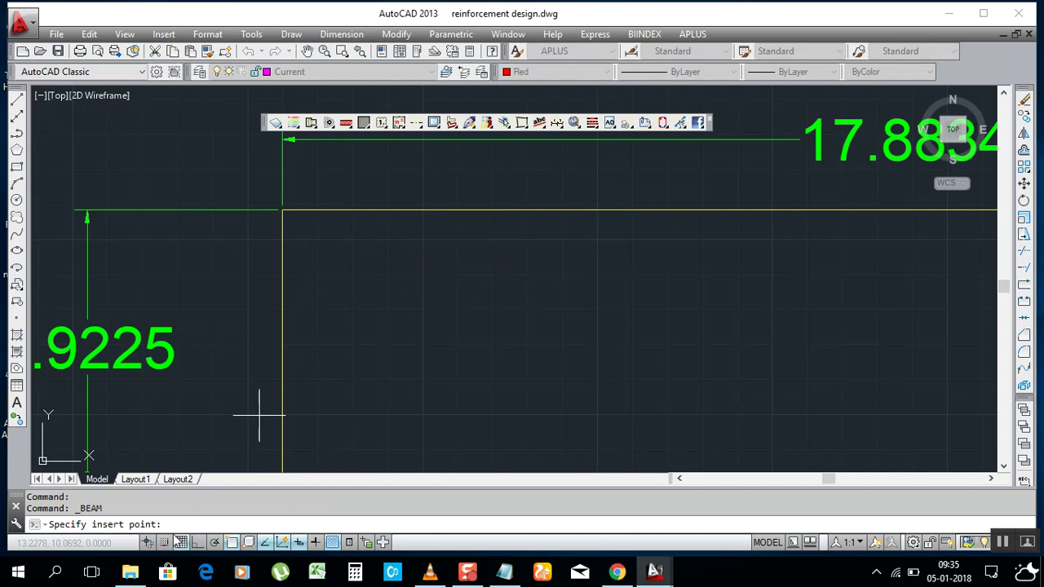
left_click(281, 211)
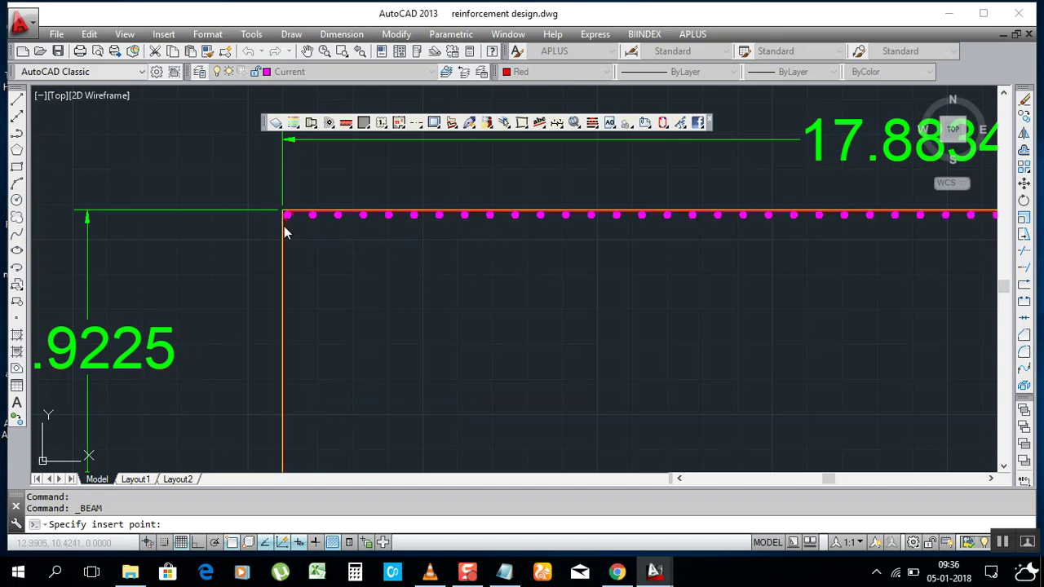
scroll(234, 247, "down", 5)
scroll(461, 230, "up", 2)
scroll(619, 176, "up", 5)
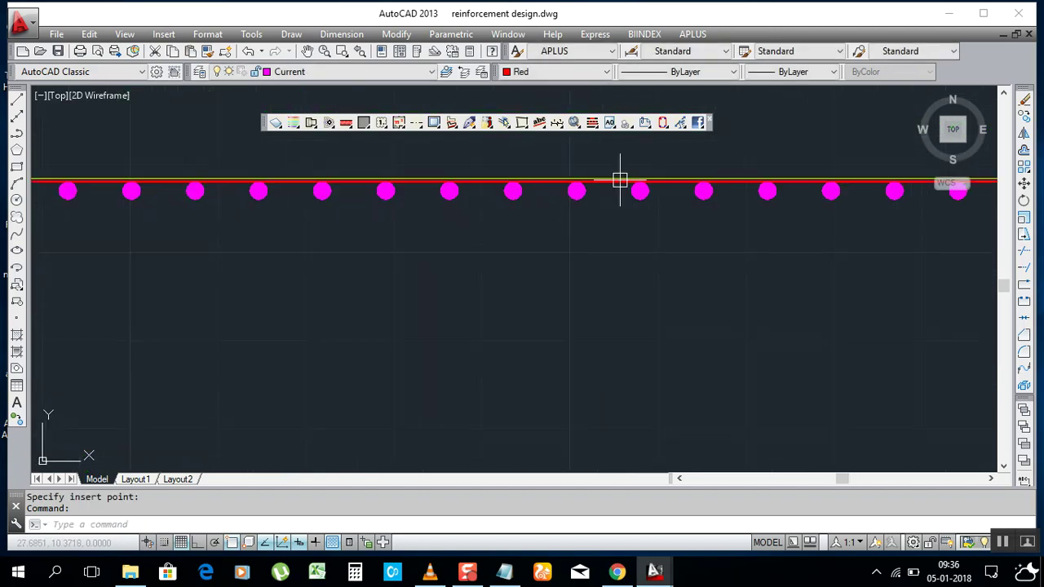
scroll(567, 233, "down", 5)
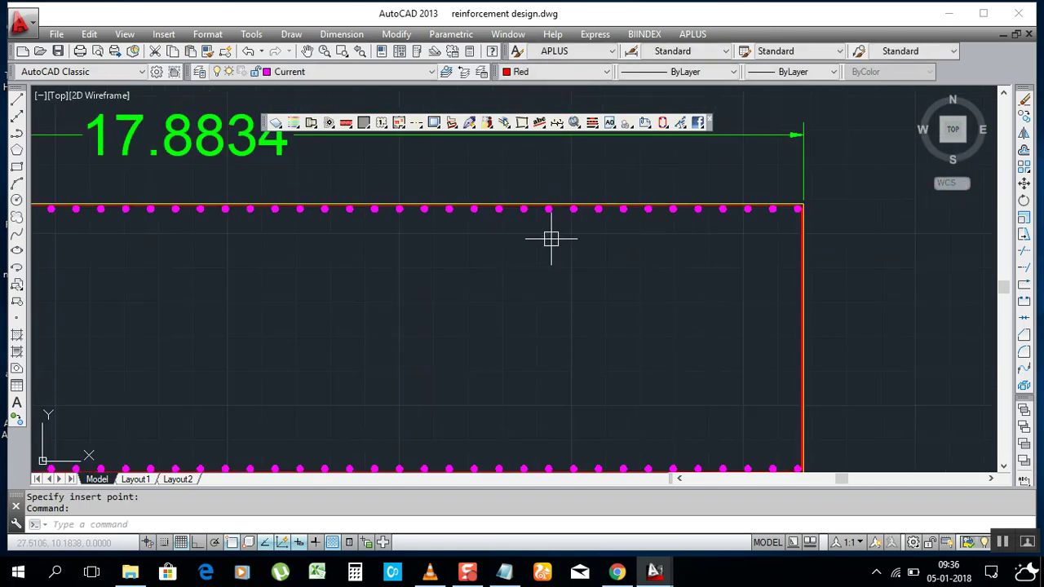
scroll(615, 218, "down", 3)
scroll(243, 216, "up", 5)
scroll(243, 216, "up", 5)
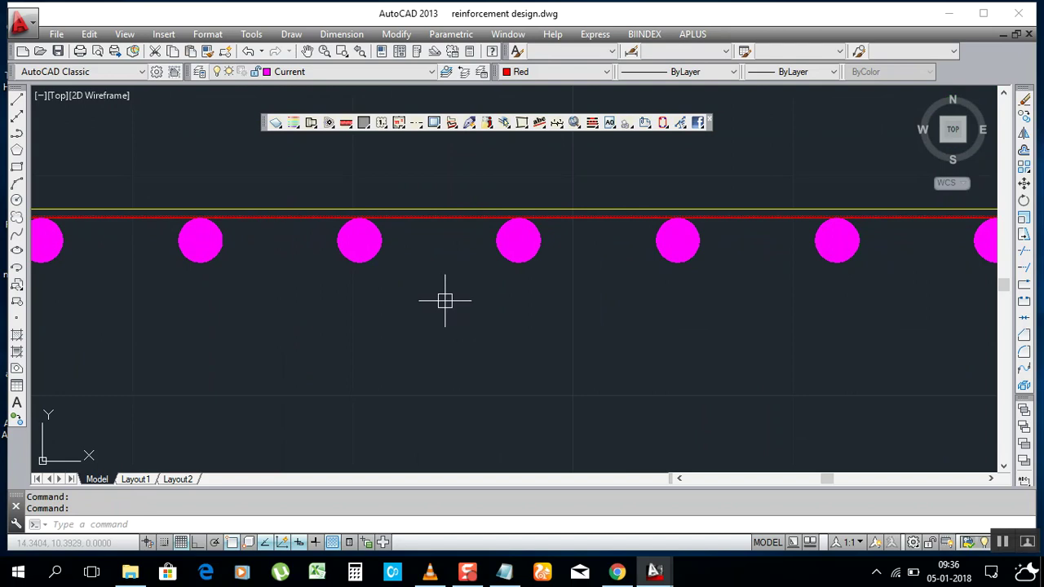
key("Escape")
scroll(452, 217, "down", 3)
scroll(449, 263, "down", 5)
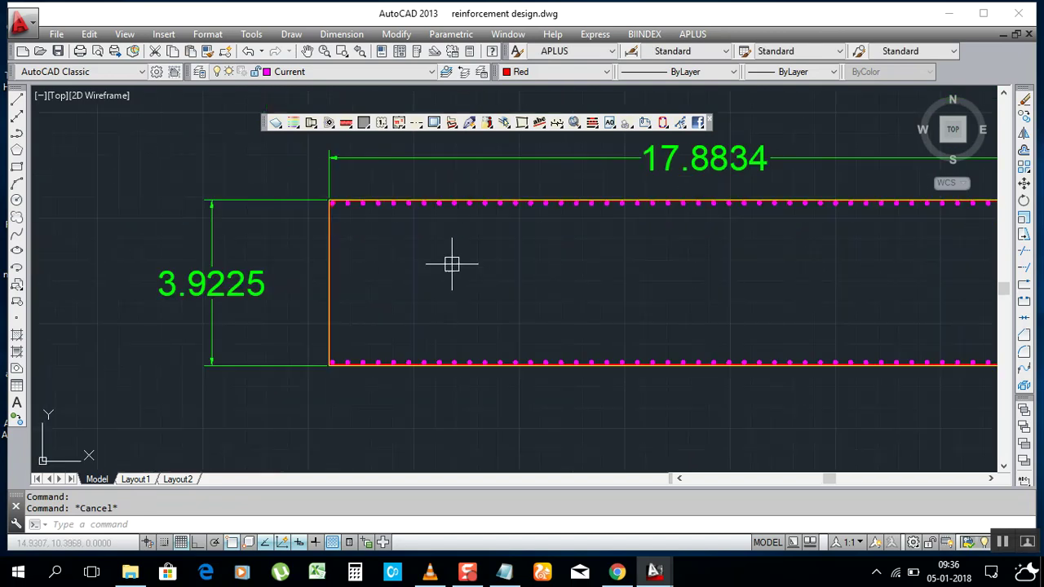
scroll(298, 280, "down", 3)
scroll(422, 221, "up", 2)
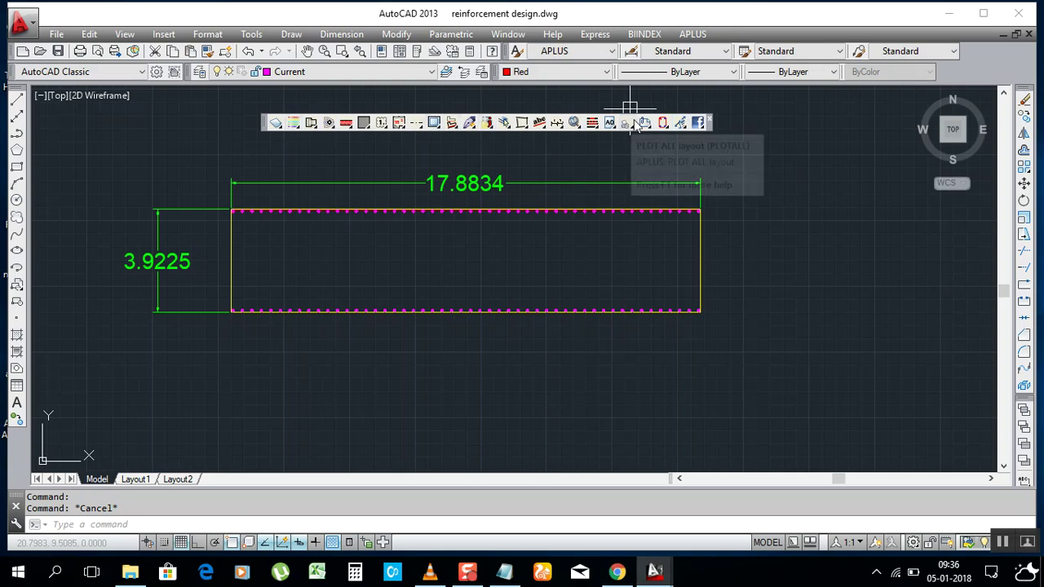
- Show the BIINDEX DOORS block list with the d1–d4 door variants
left_click(646, 36)
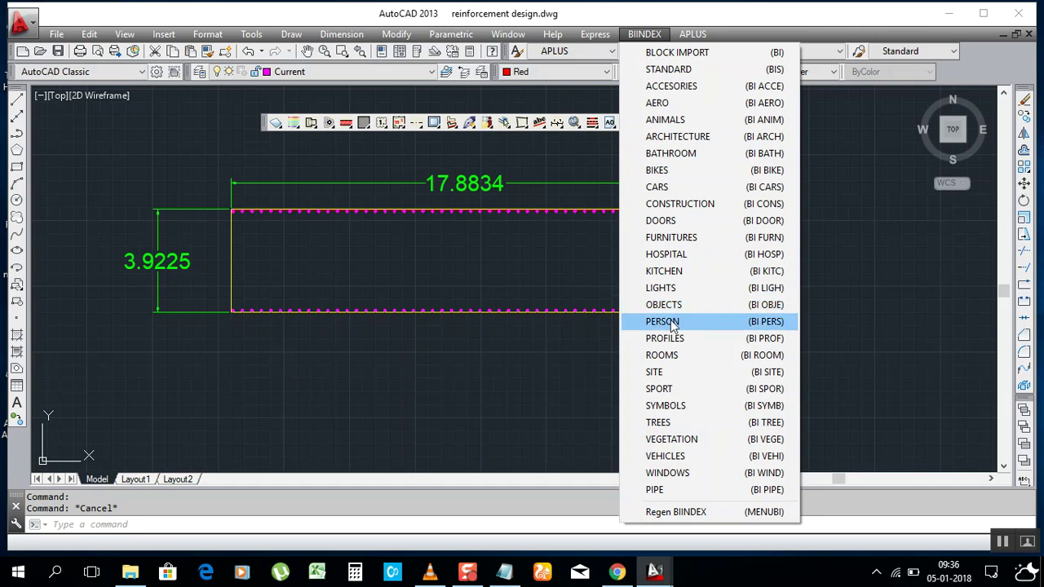
left_click(667, 223)
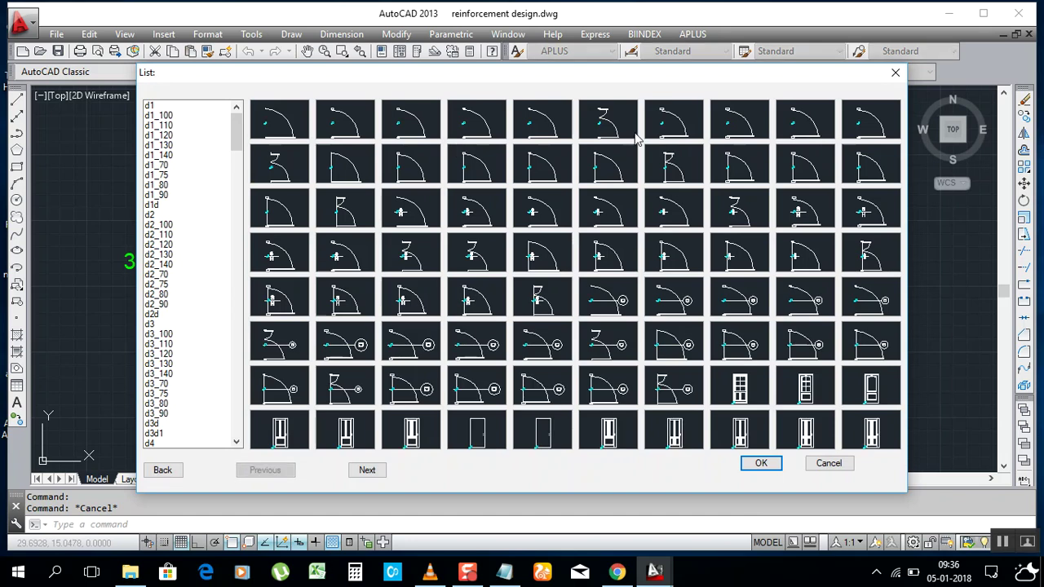
left_click(895, 72)
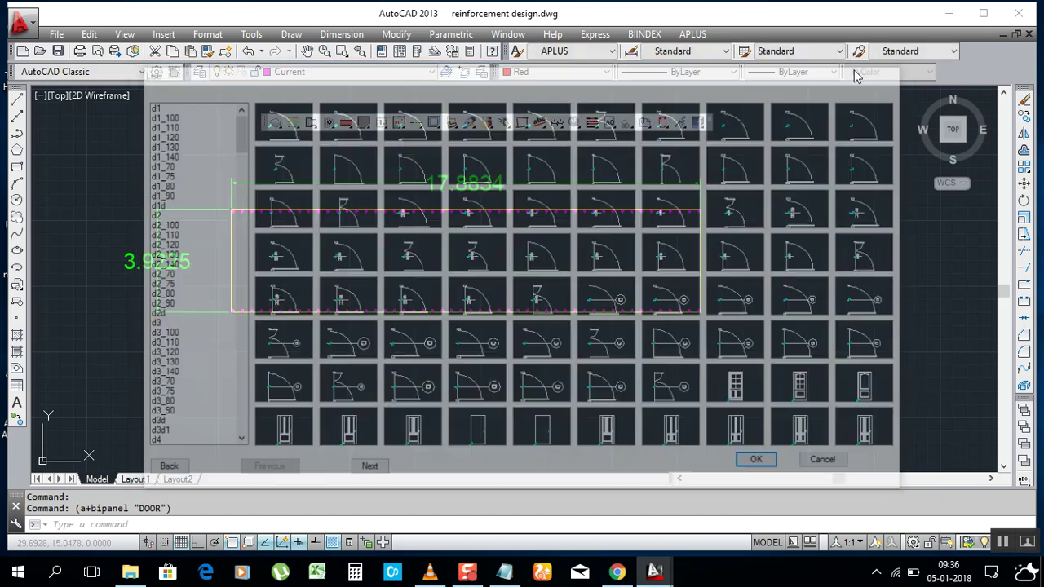
left_click(644, 33)
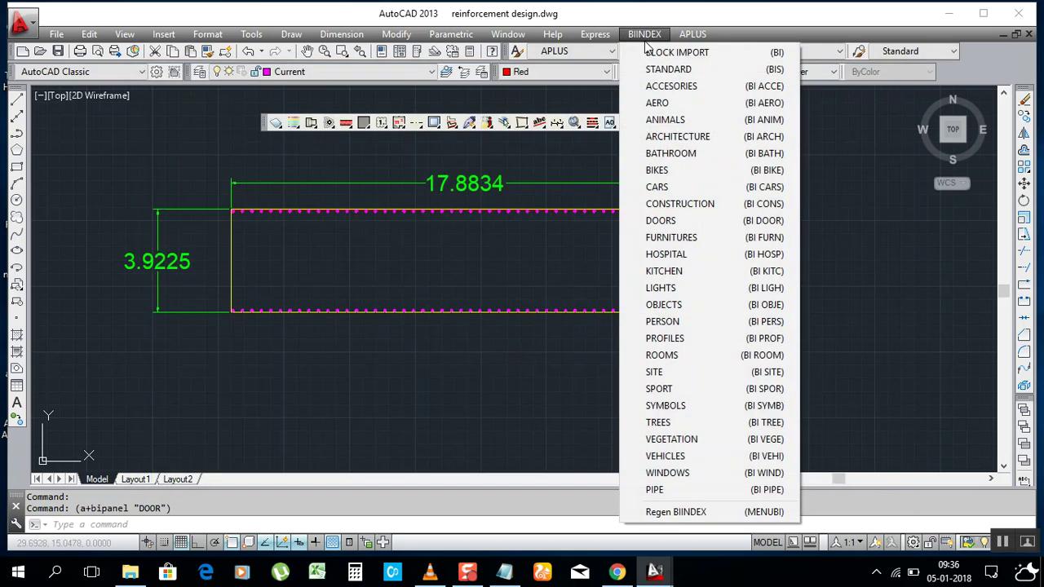
left_click(661, 222)
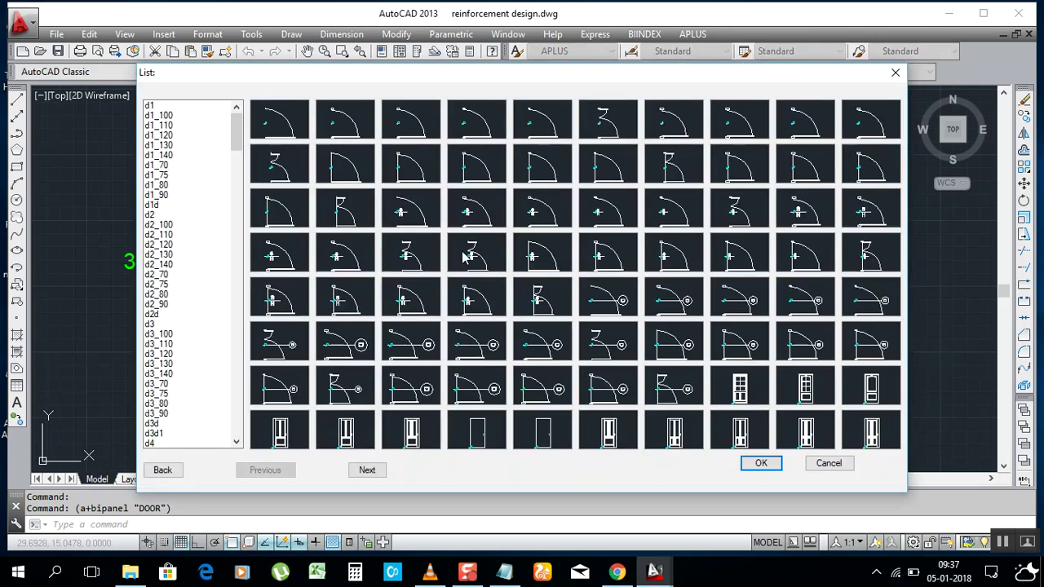
- Insert the DOOR_d4_90 swing door right of the beam and set its rotation
double_click(481, 314)
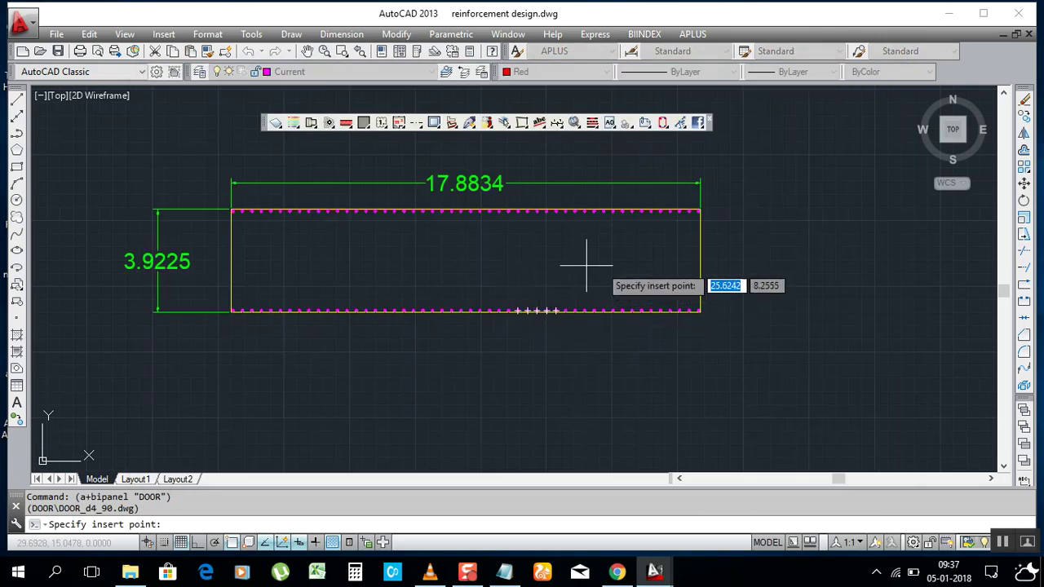
scroll(481, 298, "down", 4)
scroll(345, 298, "down", 2)
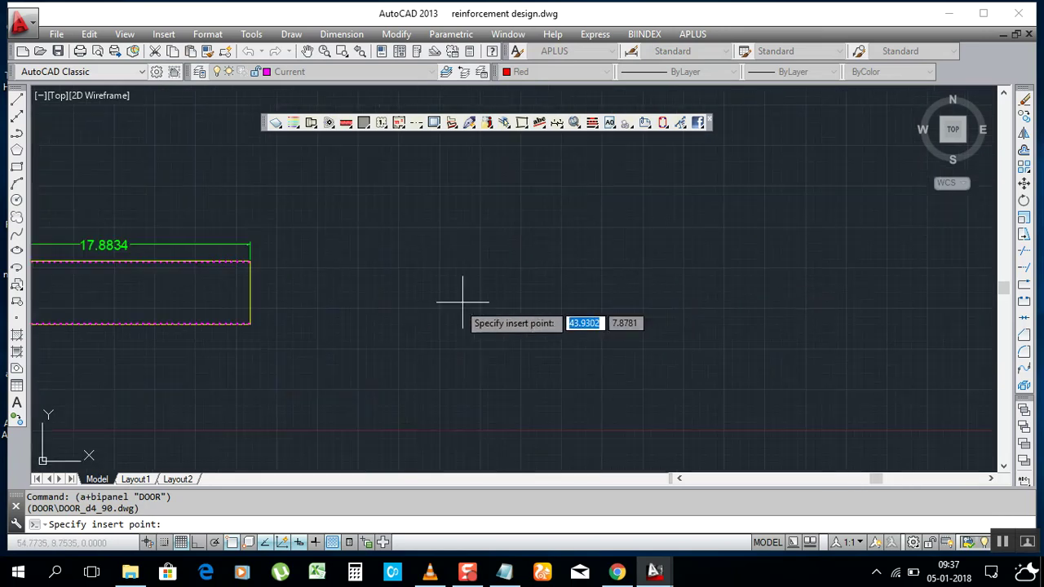
left_click(393, 282)
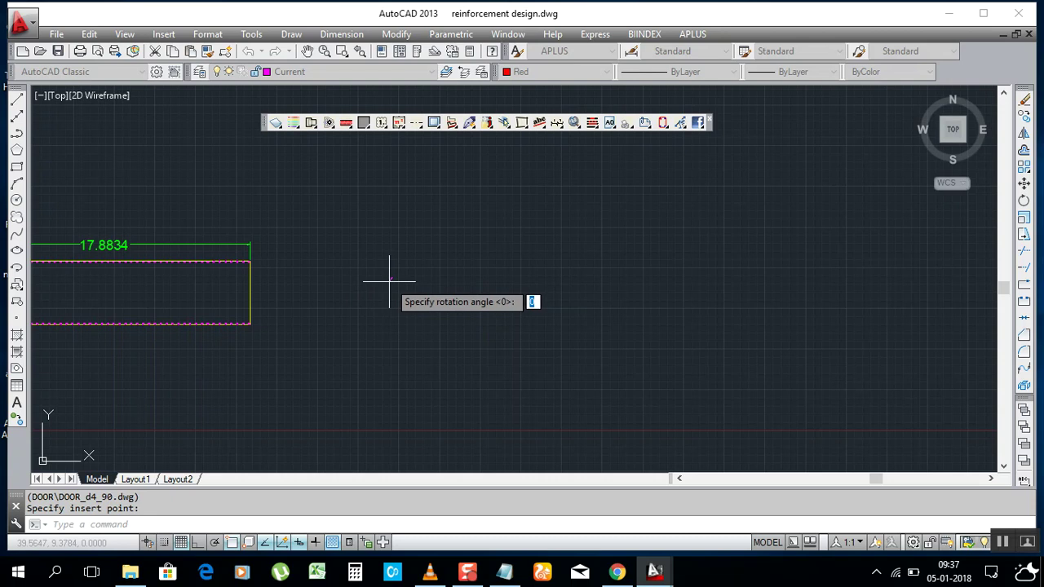
scroll(395, 281, "up", 5)
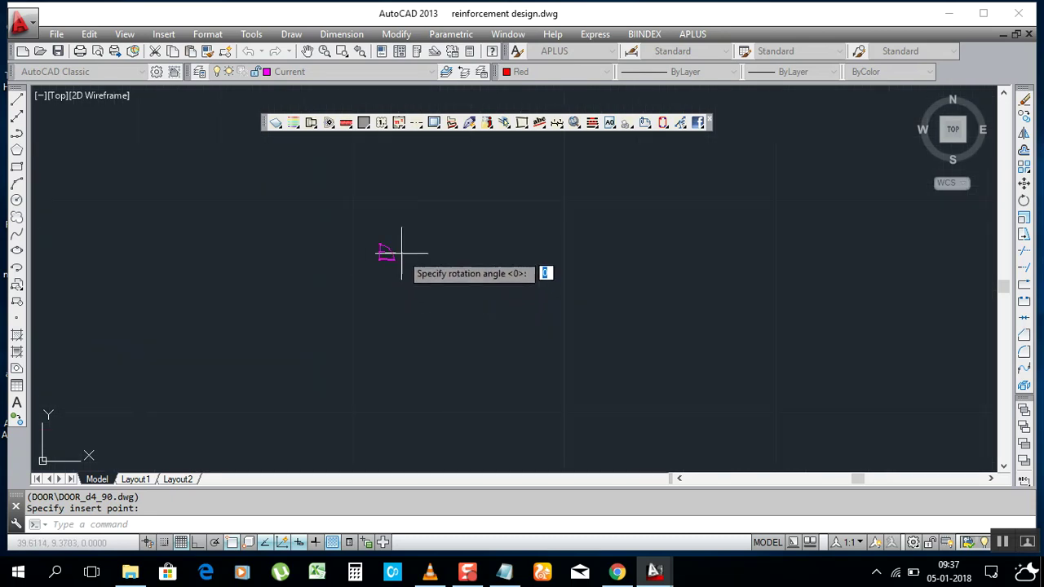
scroll(431, 228, "up", 5)
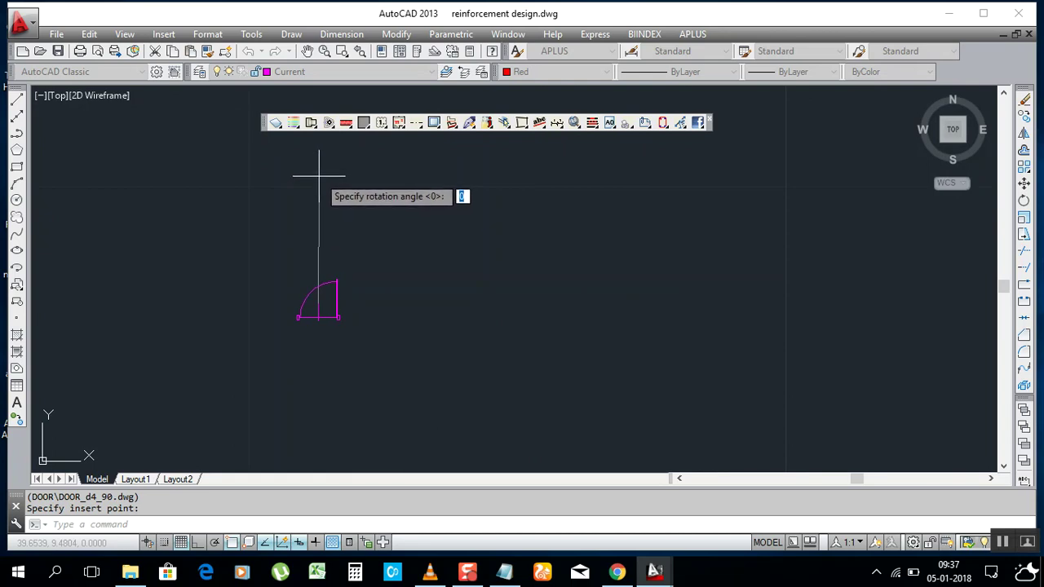
scroll(304, 287, "up", 6)
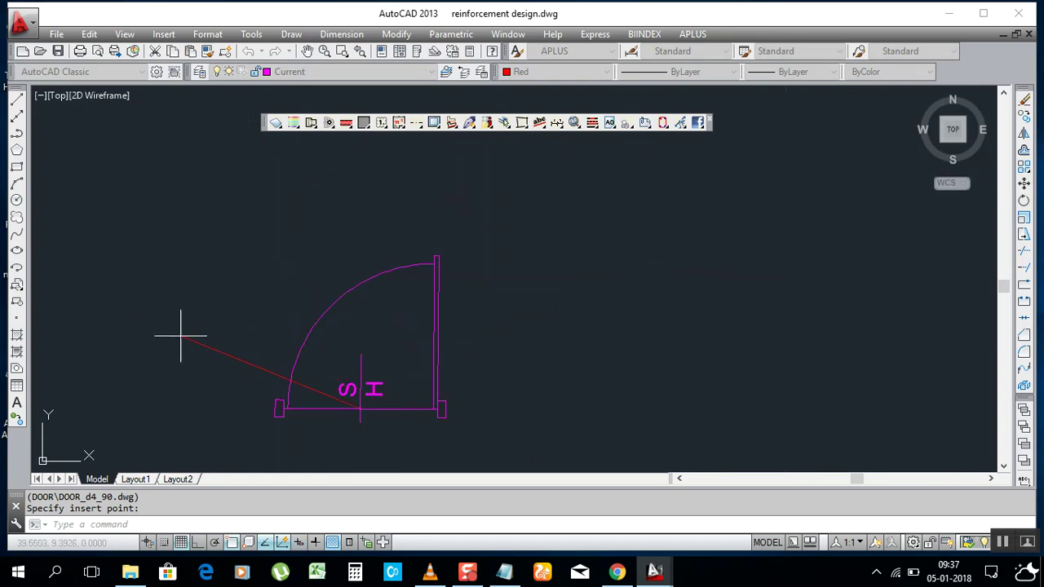
scroll(491, 317, "down", 4)
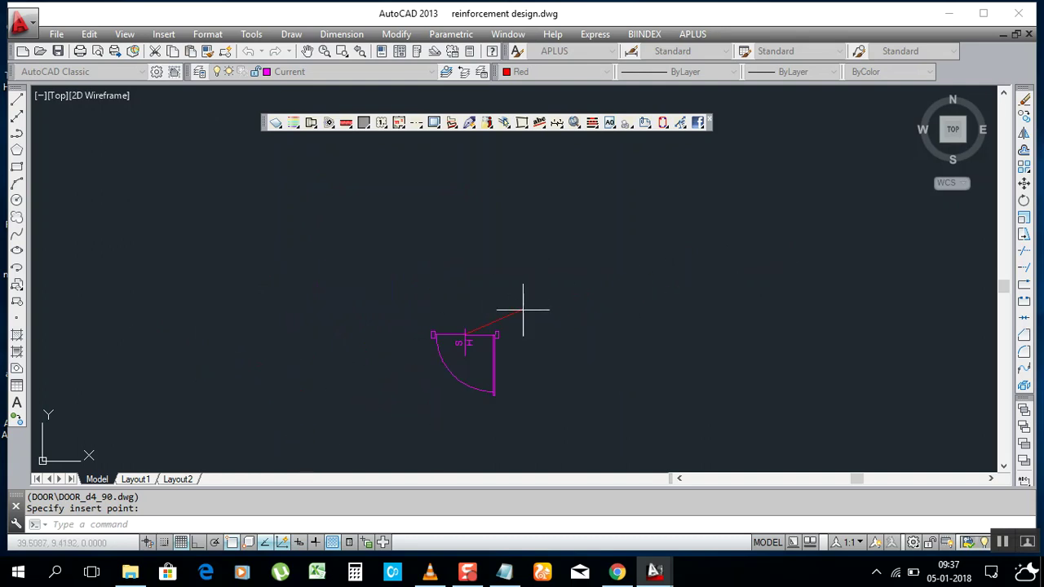
left_click(620, 228)
scroll(497, 298, "up", 4)
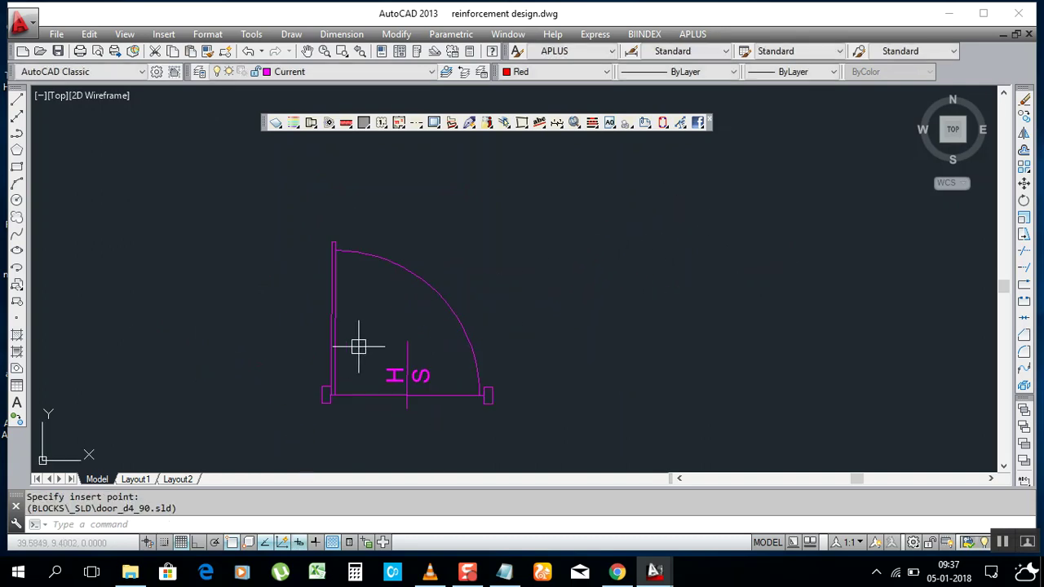
- Insert the panelled door block DOOR_E100-001 from BIINDEX DOORS beside the swing door
left_click(648, 35)
left_click(673, 220)
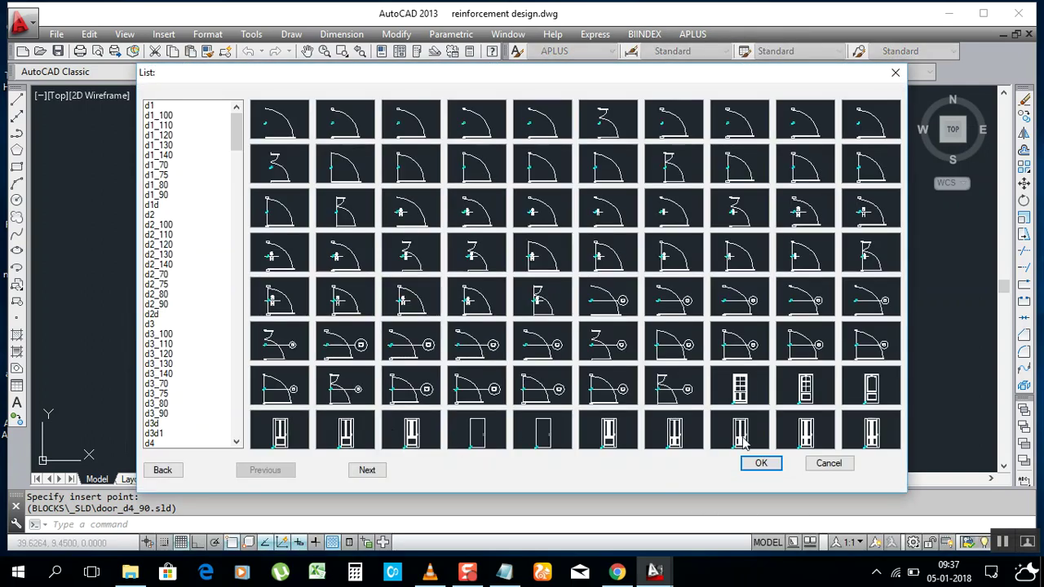
double_click(759, 394)
left_click(669, 344)
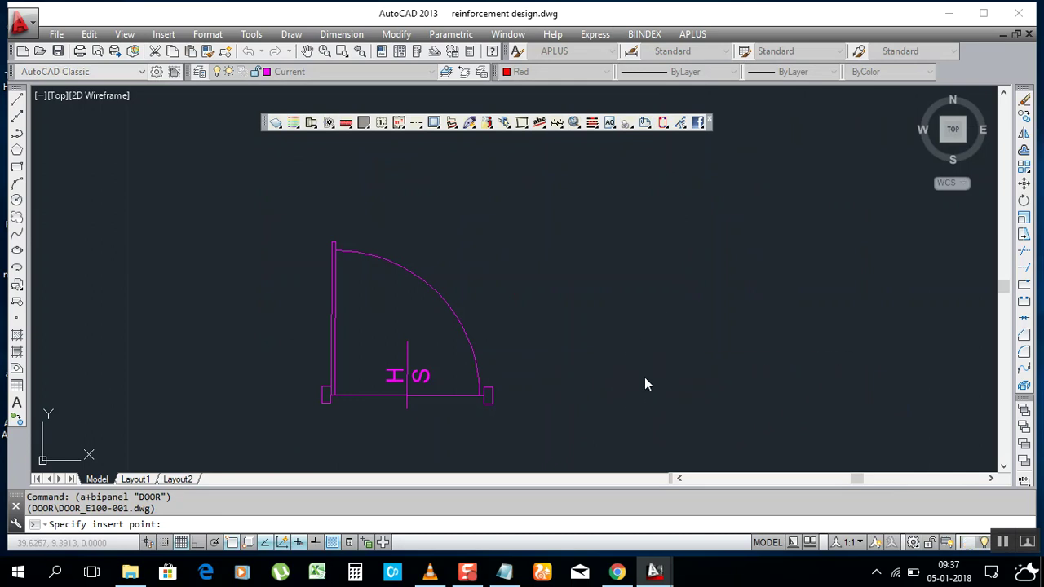
scroll(670, 342, "down", 6)
scroll(758, 318, "up", 3)
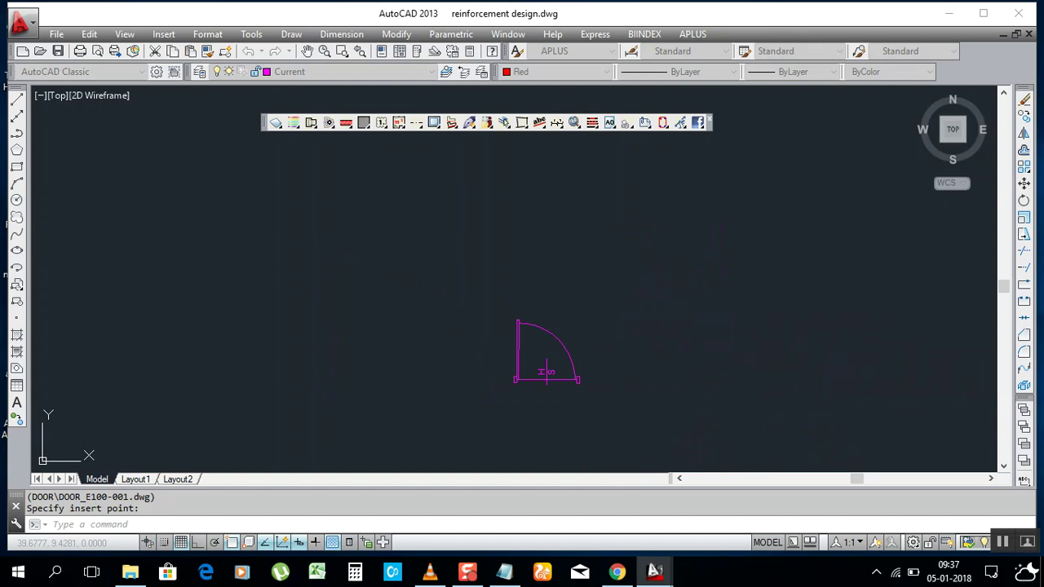
scroll(712, 310, "up", 4)
scroll(463, 371, "down", 2)
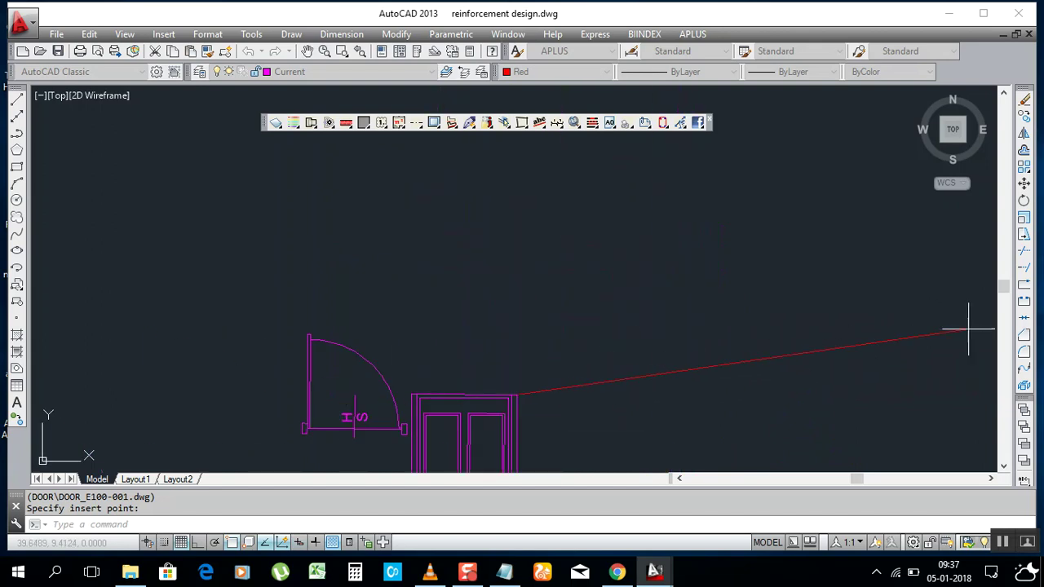
scroll(593, 267, "down", 4)
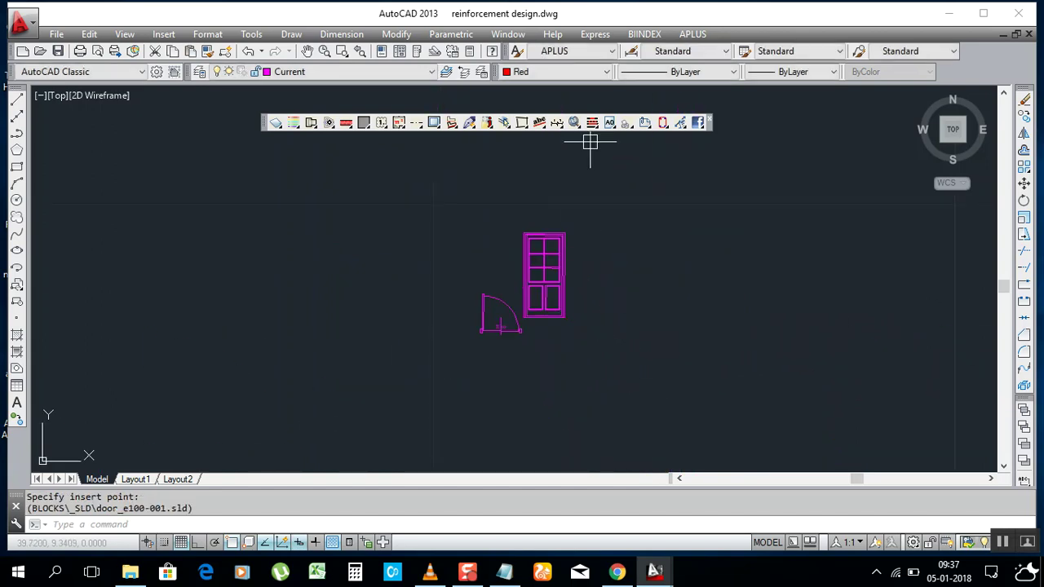
scroll(550, 285, "up", 2)
- Insert the FURN_Back_Bar block from BIINDEX FURNITURES to the left of the doors
left_click(644, 33)
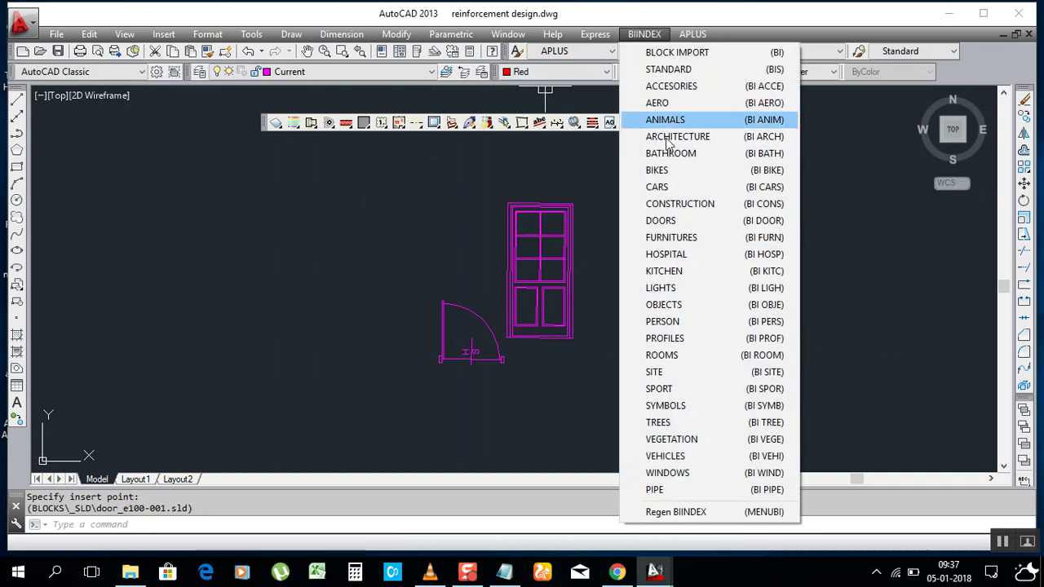
left_click(673, 237)
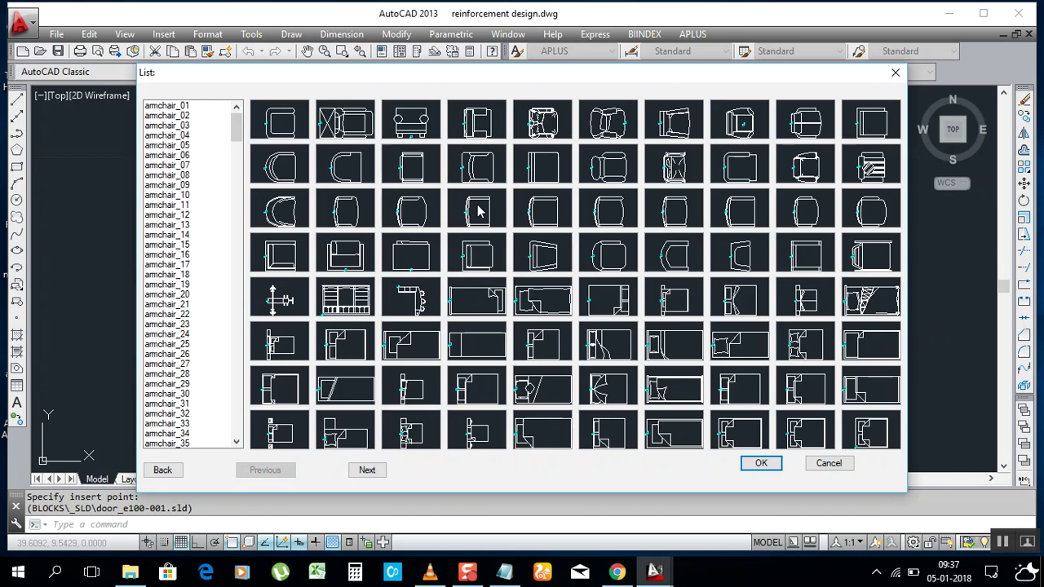
double_click(346, 305)
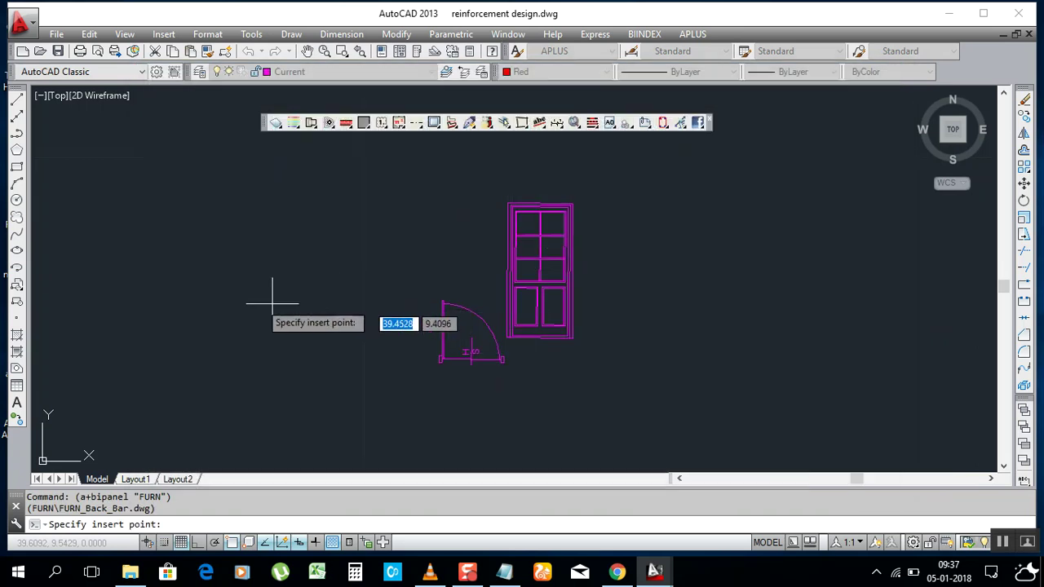
left_click(145, 290)
scroll(343, 308, "down", 6)
scroll(349, 322, "up", 9)
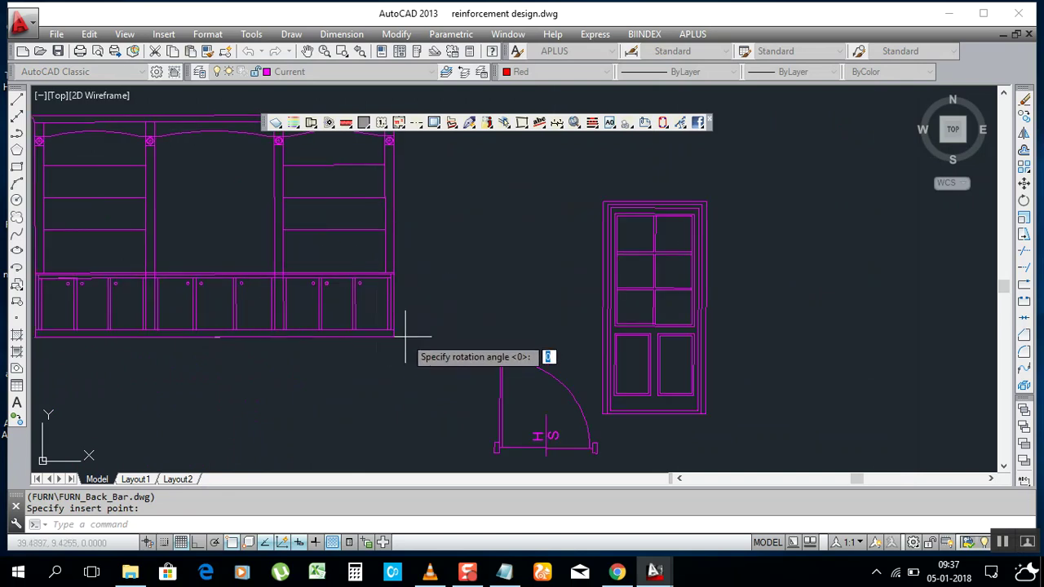
scroll(294, 287, "down", 3)
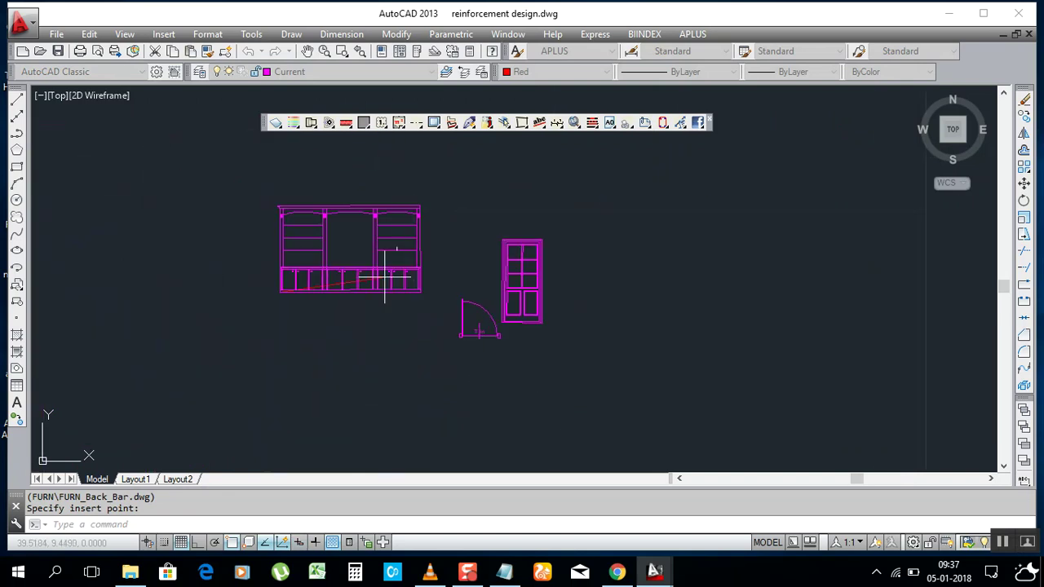
left_click(421, 291)
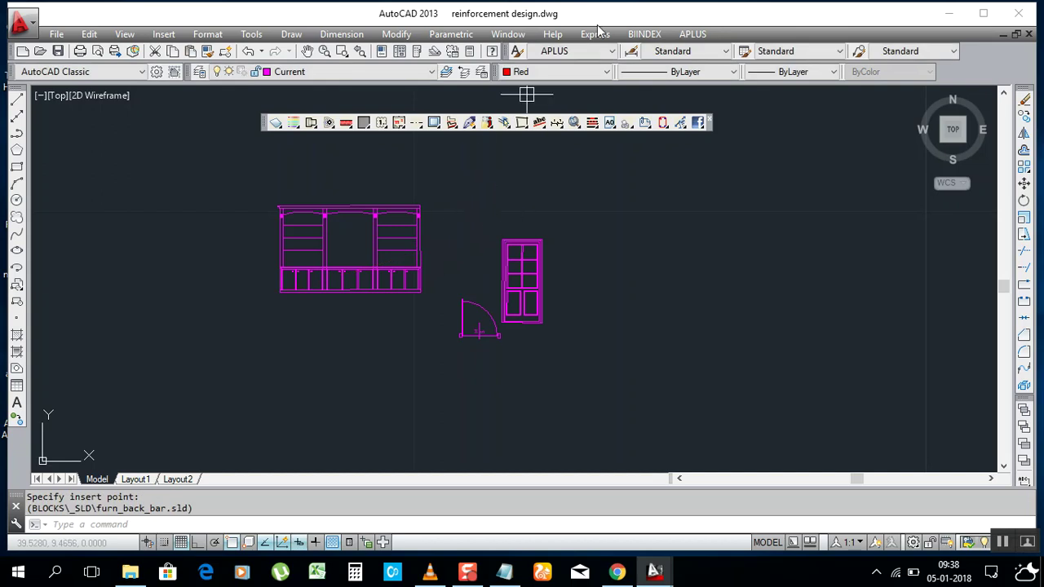
- Insert the TREE_1shrub-3-p block from the BIINDEX TREES category
left_click(644, 34)
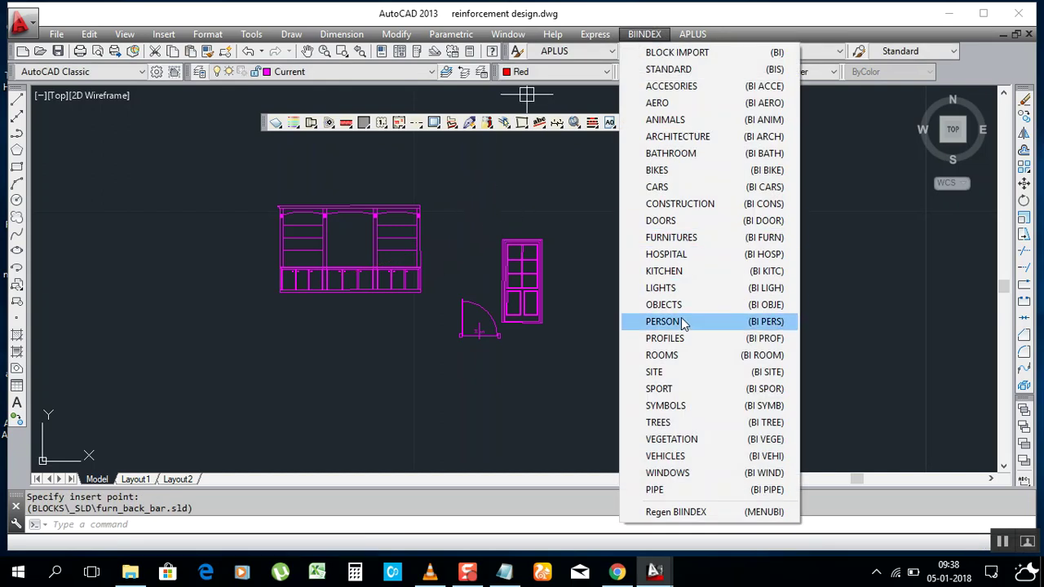
left_click(658, 422)
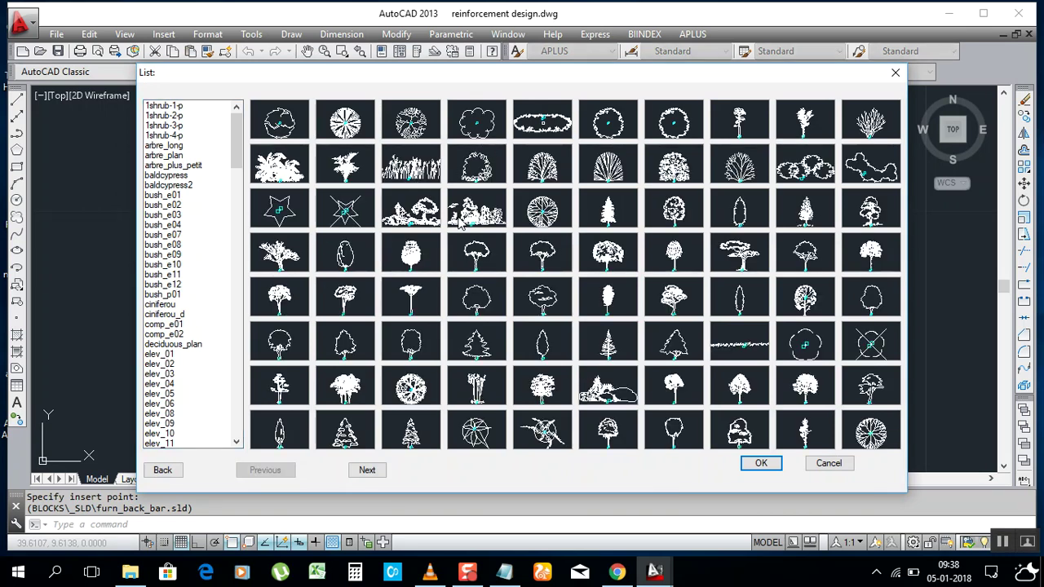
double_click(413, 121)
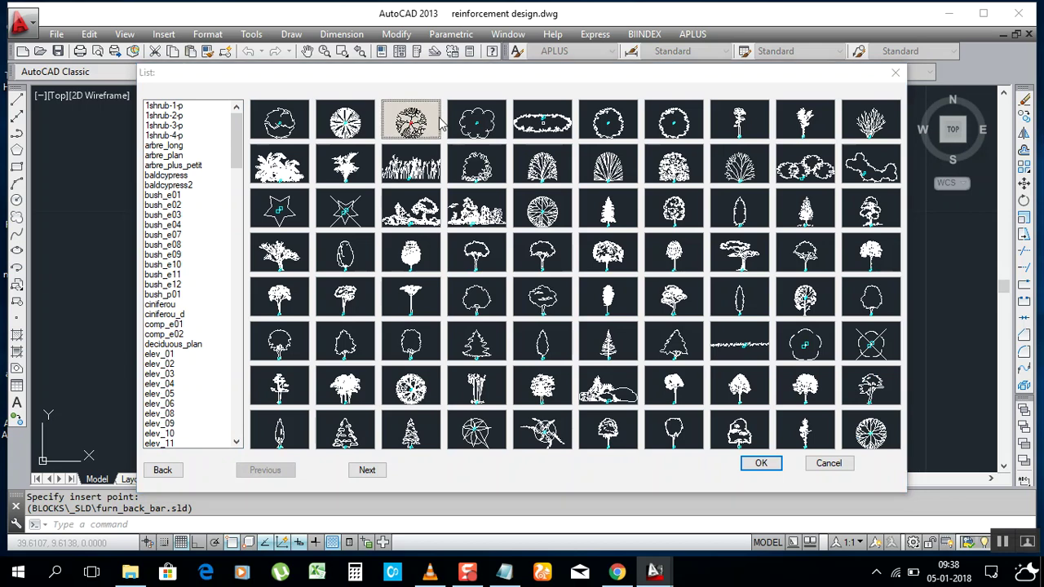
scroll(625, 285, "up", 2)
left_click(582, 269)
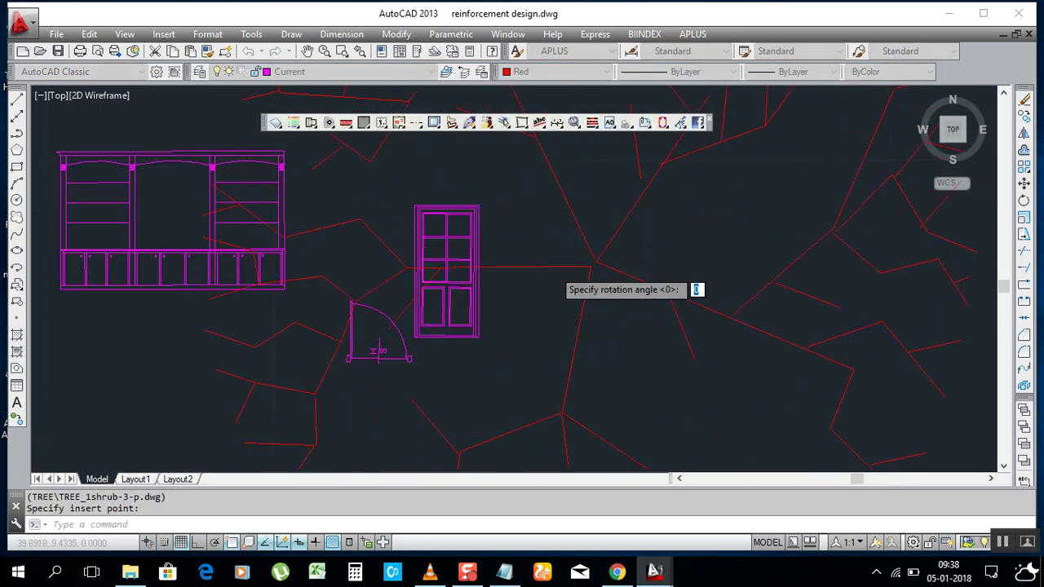
scroll(545, 273, "down", 4)
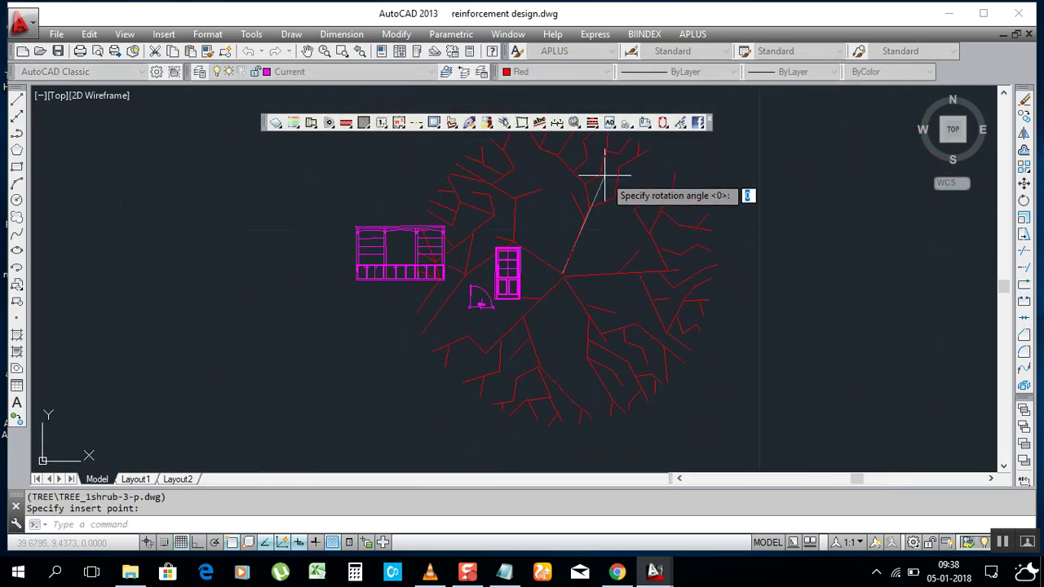
left_click(582, 267)
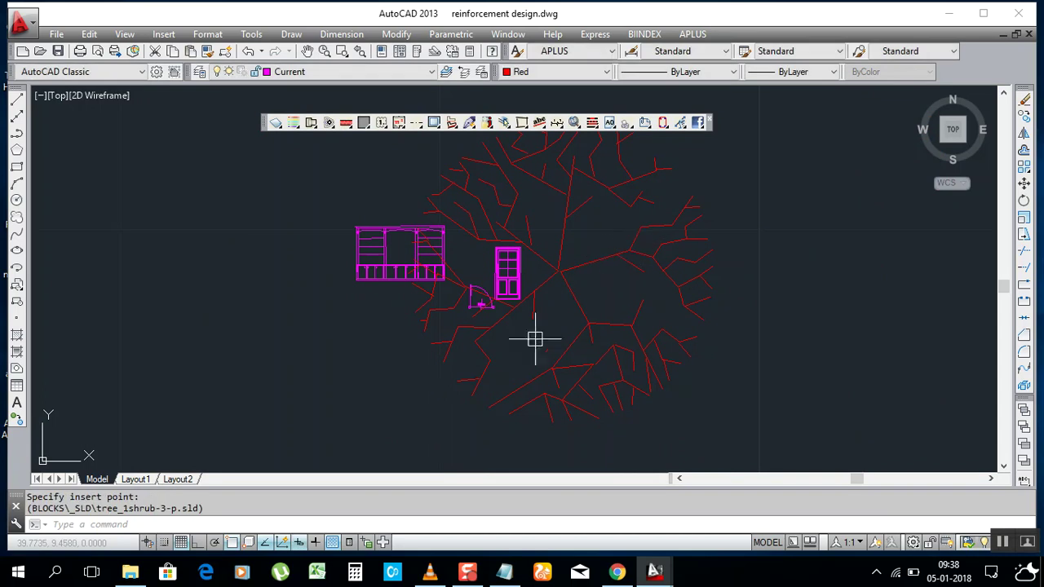
- Move the tree off to the right of the doors
key("Return")
left_click(569, 296)
key("Return")
left_click(596, 261)
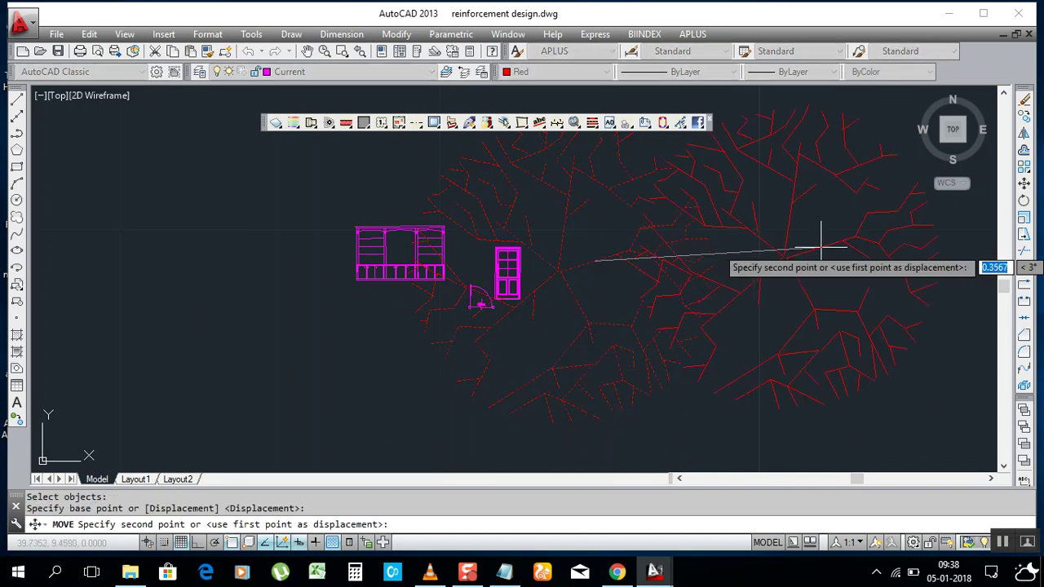
left_click(514, 315)
left_click(628, 35)
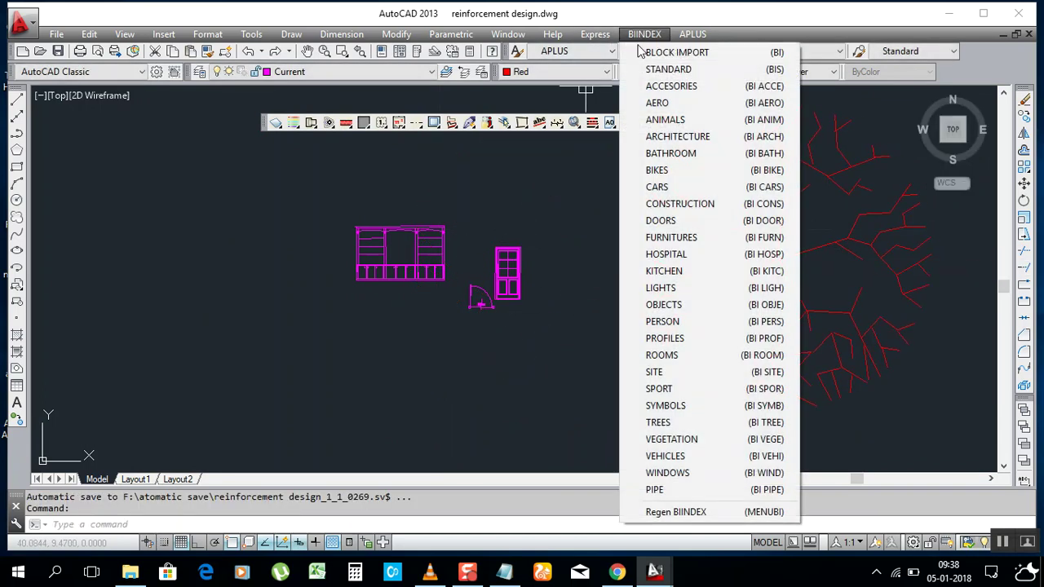
- Insert the HOSP_chair_01 block from the HOSPITAL category at 0° rotation
left_click(683, 261)
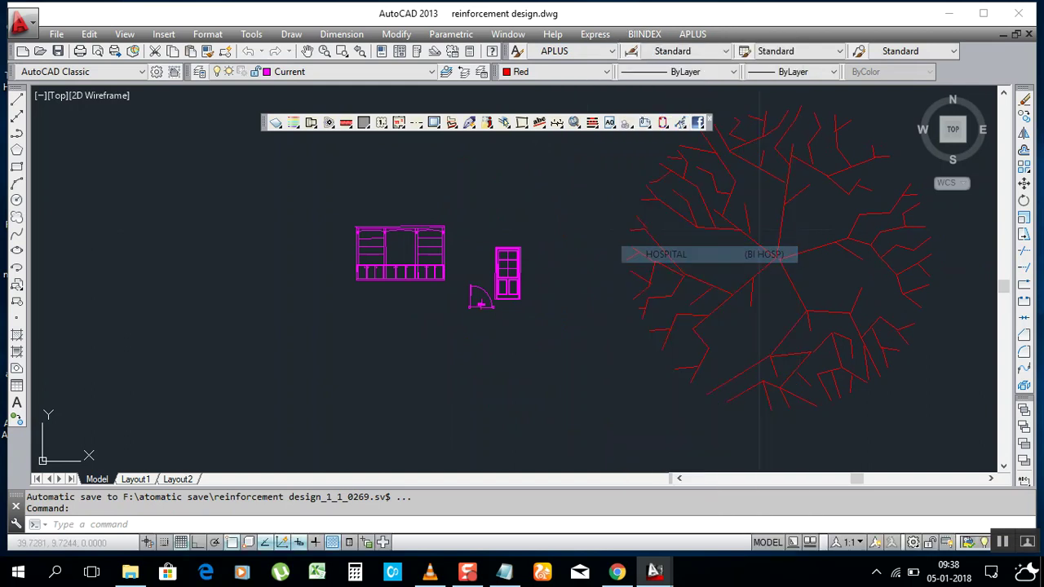
left_click(418, 133)
scroll(269, 259, "up", 4)
scroll(261, 255, "down", 4)
left_click(263, 261)
scroll(350, 261, "up", 4)
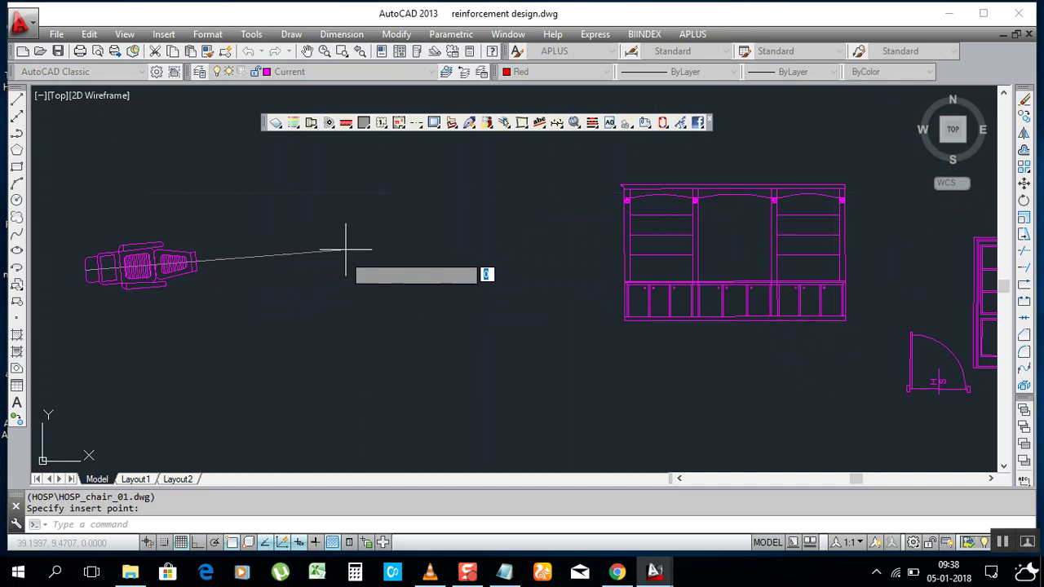
left_click(415, 270)
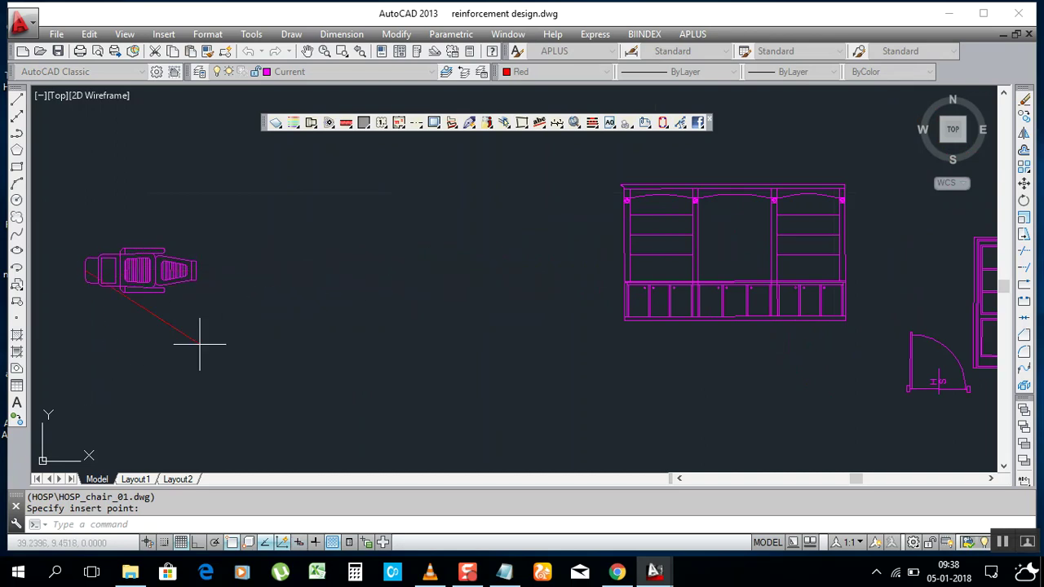
scroll(219, 210, "down", 4)
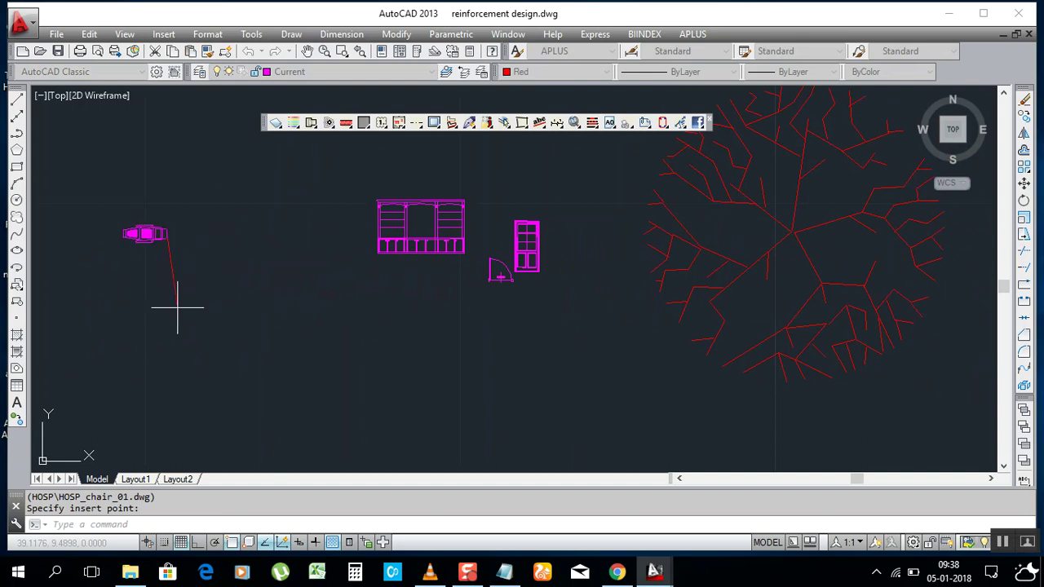
key("Escape")
- Select the hospital chair and start moving it toward the back bar
scroll(233, 240, "up", 8)
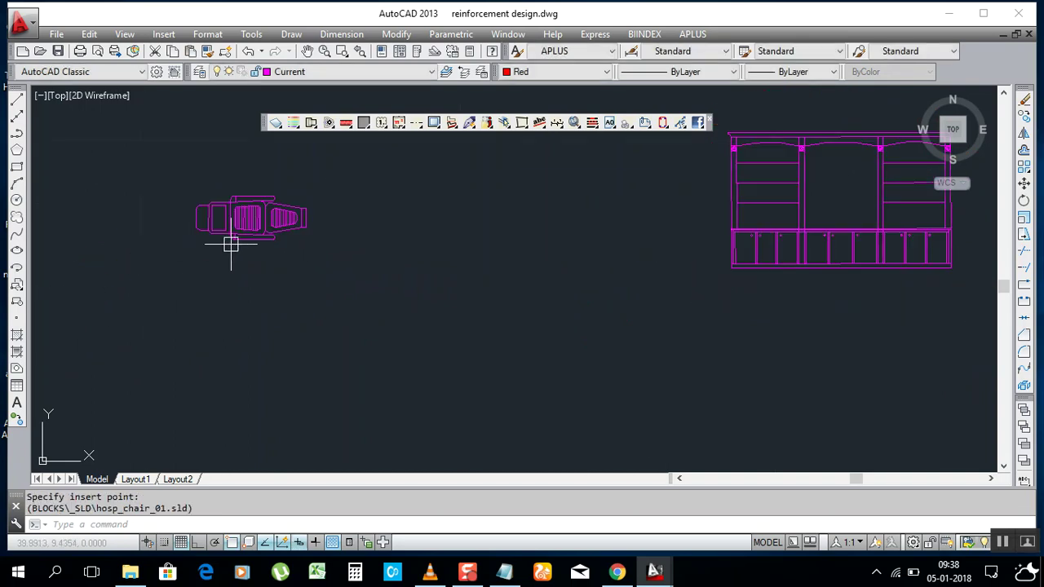
scroll(218, 253, "down", 4)
type("m")
left_click(245, 244)
left_click(210, 304)
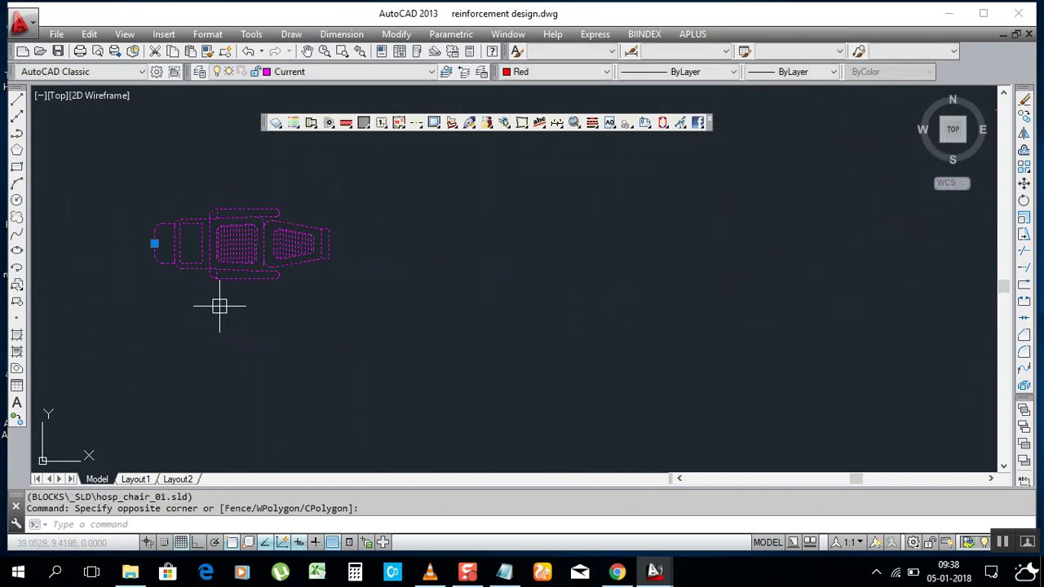
key("Escape")
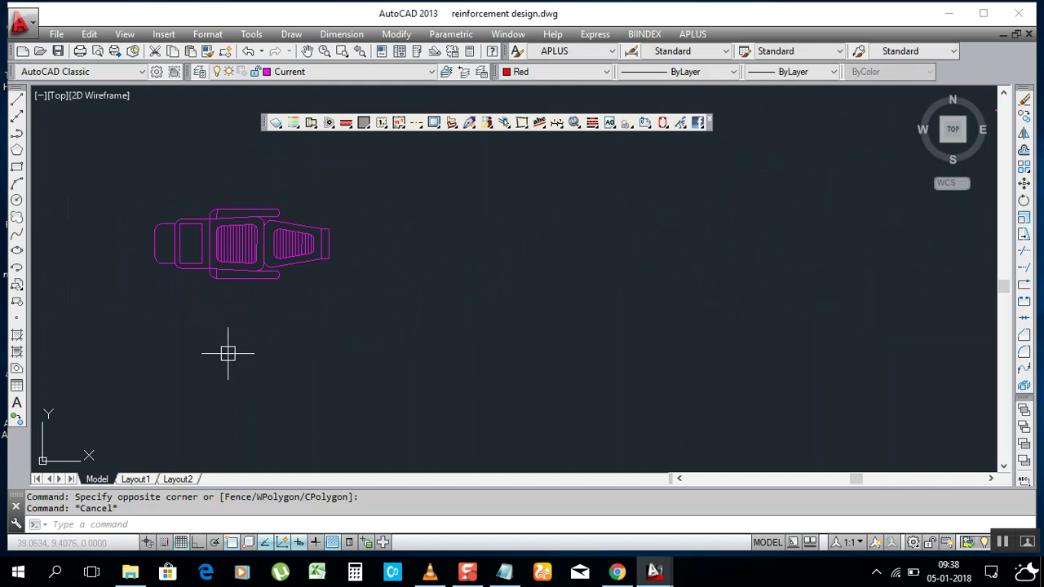
key("Return")
left_click(244, 274)
key("Return")
scroll(196, 302, "down", 4)
- Move the panelled door to the right so it lines up in the row
left_click(169, 353)
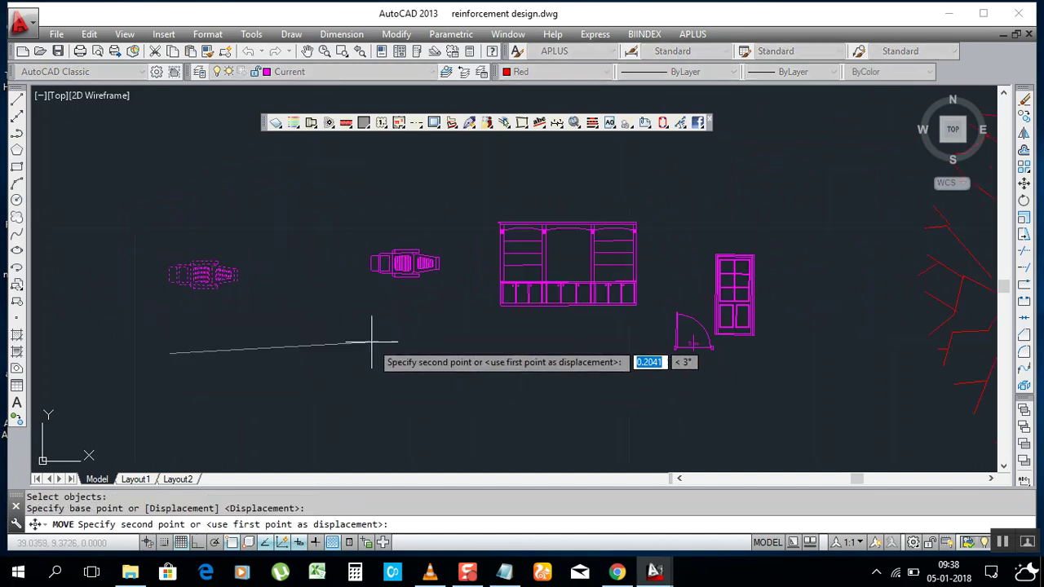
key("Escape")
scroll(296, 299, "down", 4)
scroll(424, 326, "up", 4)
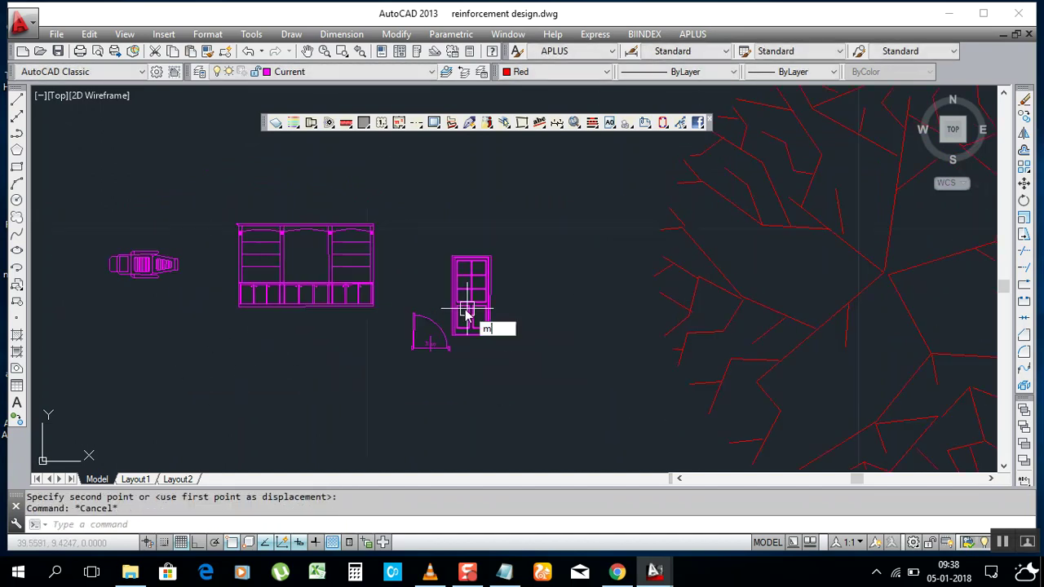
key("Return")
left_click(468, 221)
left_click(442, 298)
key("Return")
left_click(449, 214)
left_click(531, 191)
key("Escape")
- Move the door swing arc up into the row beside the door
type("m")
key("Return")
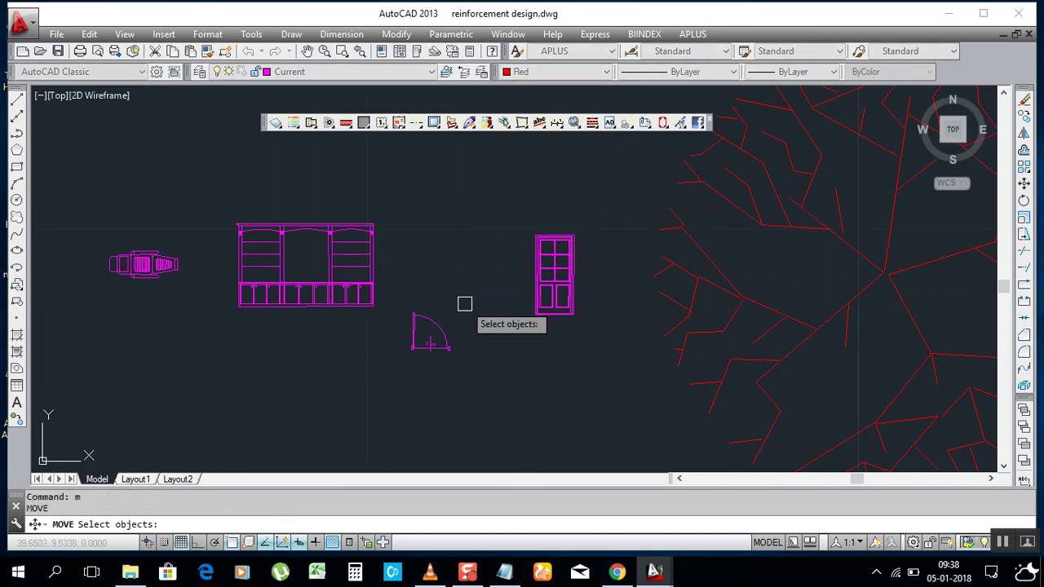
left_click(464, 303)
left_click(398, 369)
key("Return")
left_click(465, 406)
left_click(480, 353)
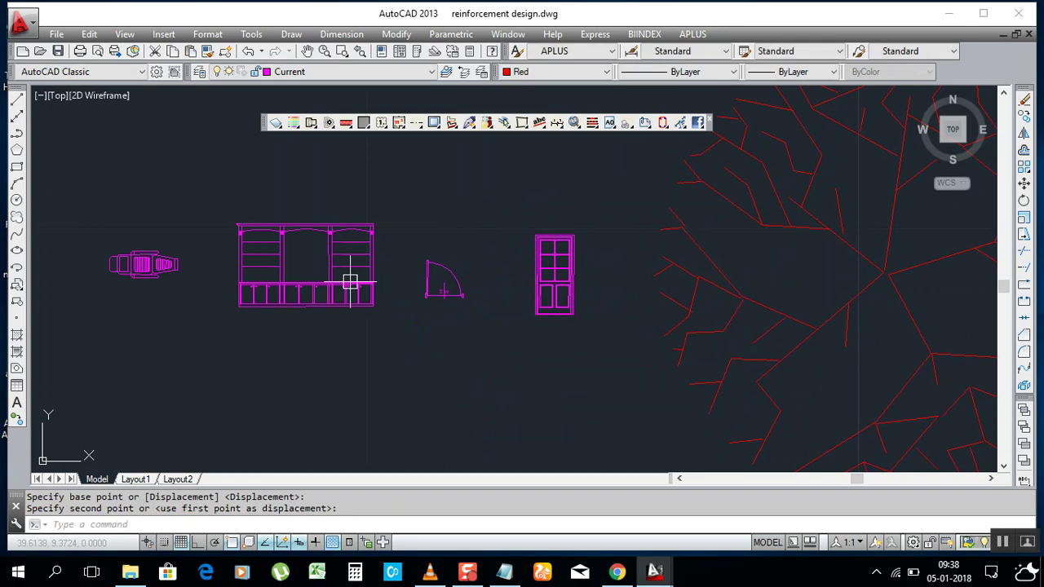
key("Escape")
scroll(350, 281, "down", 3)
scroll(268, 291, "up", 2)
scroll(408, 293, "down", 2)
scroll(399, 286, "up", 3)
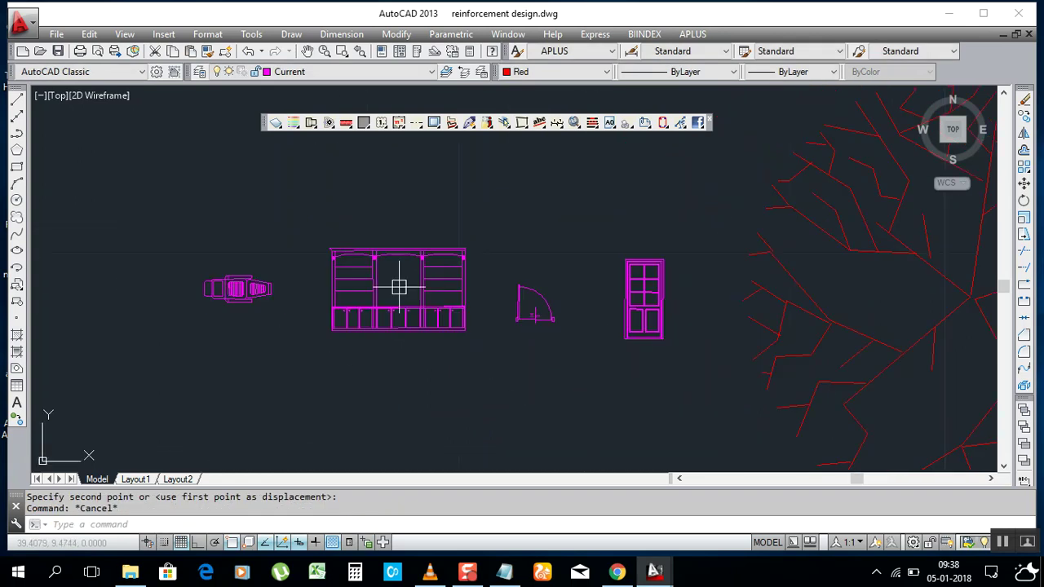
scroll(390, 297, "up", 2)
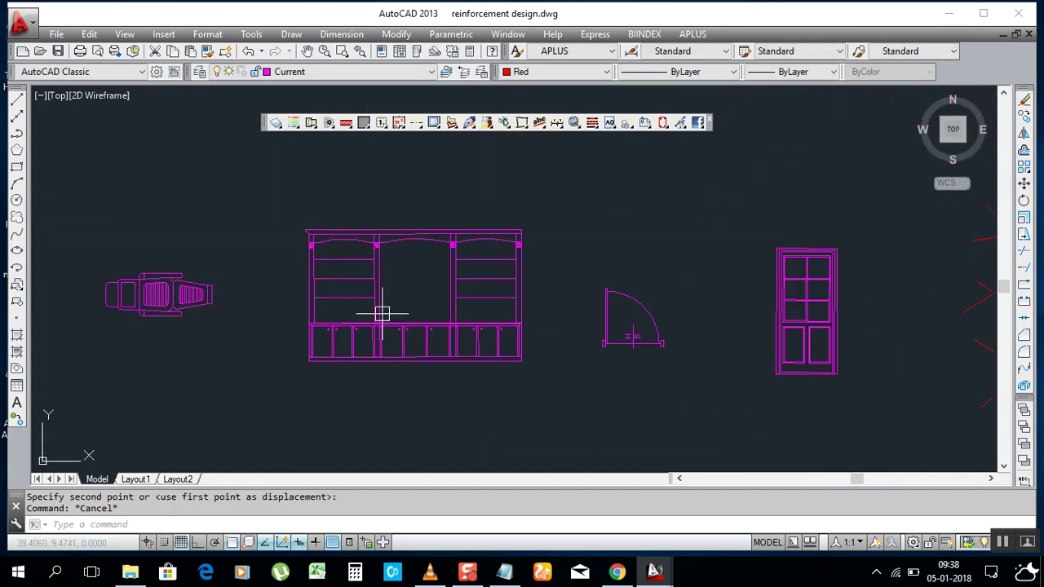
- Open the PERSON block library from the BIINDEX menu, after briefly opening CONSTRUCTION
left_click(644, 34)
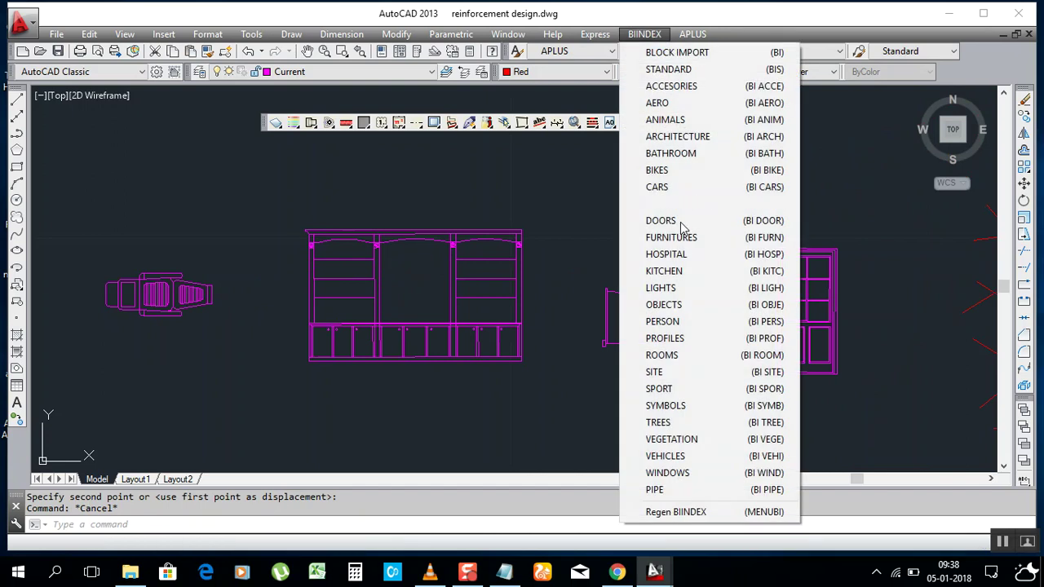
left_click(693, 210)
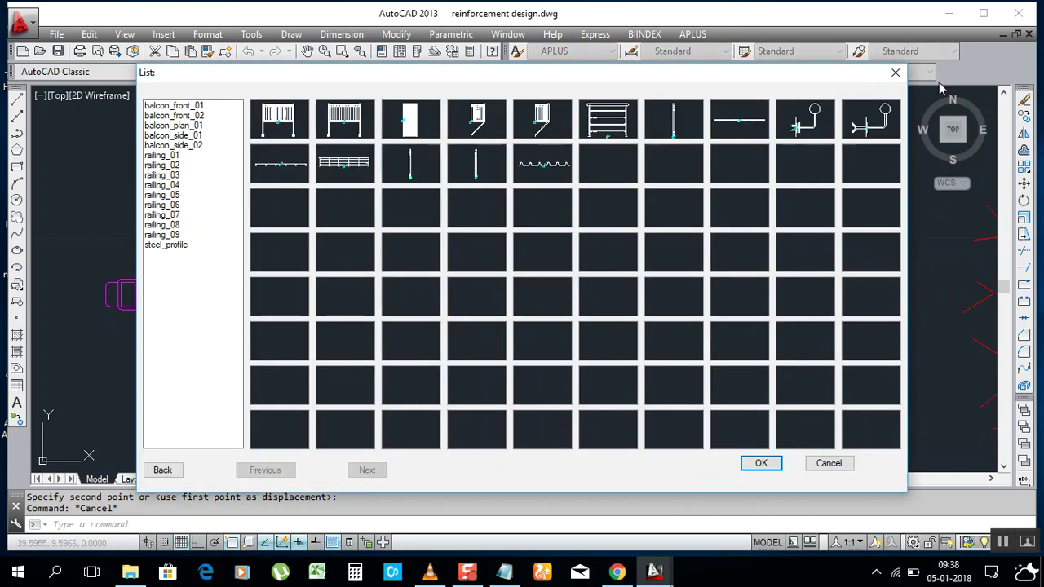
left_click(897, 74)
left_click(644, 34)
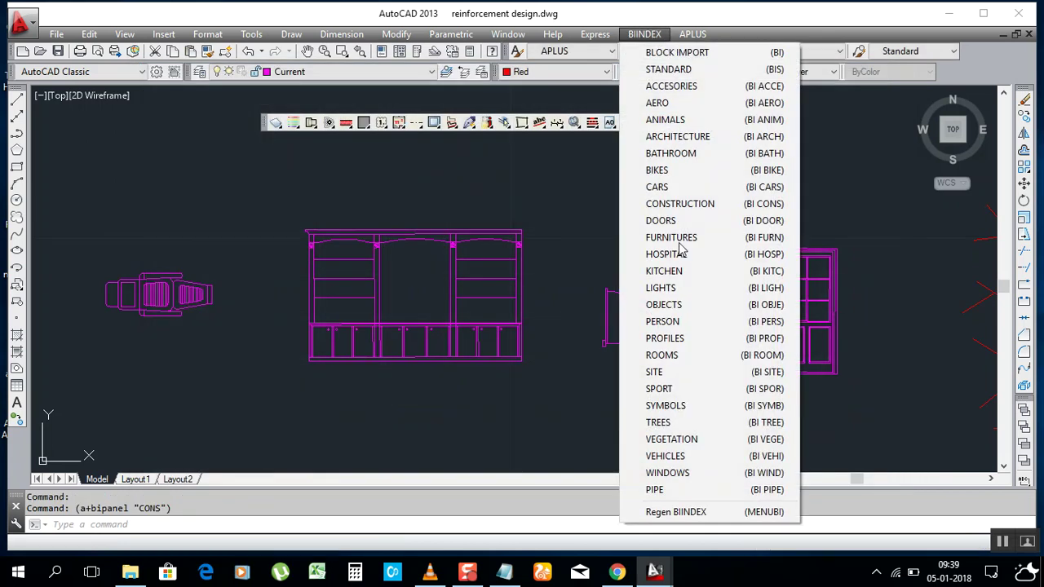
left_click(670, 322)
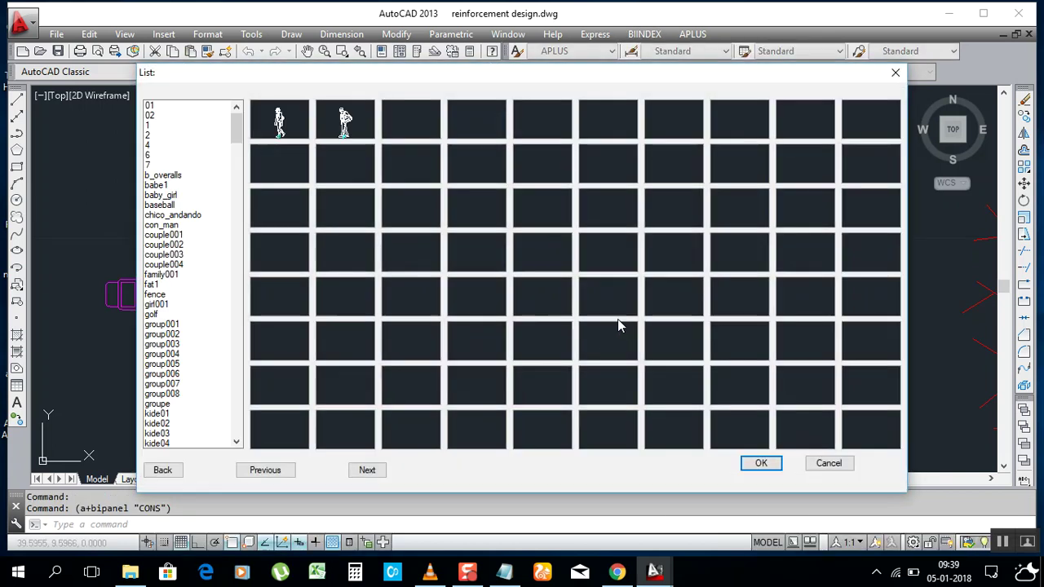
- Insert the couple001 block at a picked point with rotation 0
double_click(481, 212)
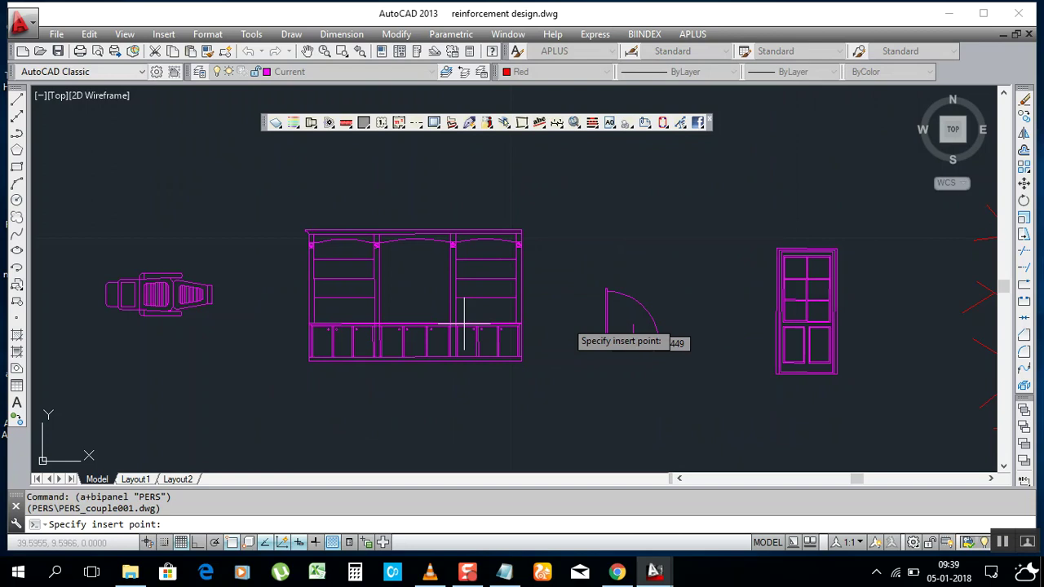
scroll(627, 309, "down", 3)
left_click(286, 288)
scroll(285, 318, "up", 3)
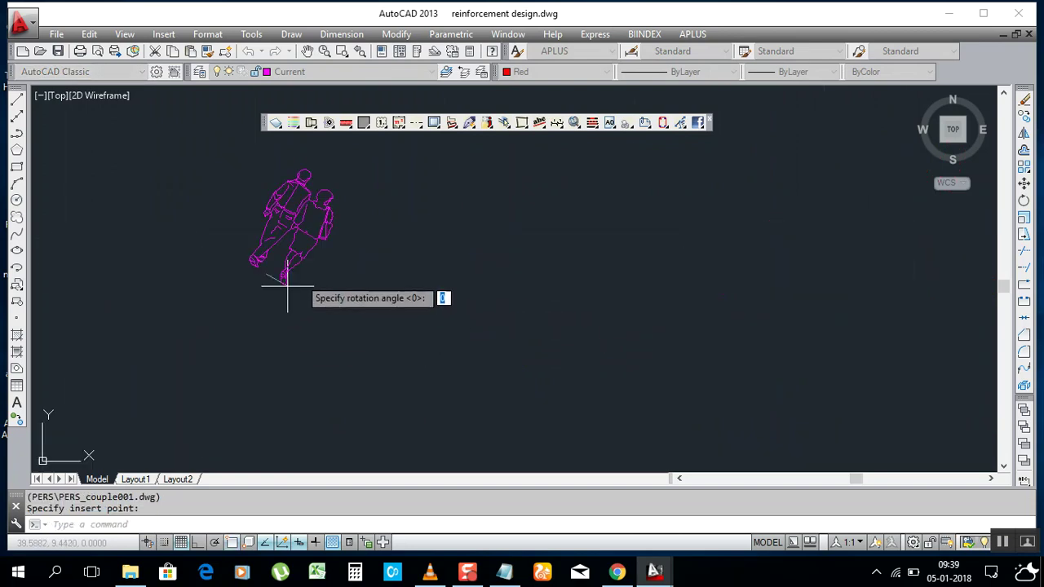
left_click(360, 271)
key("Escape")
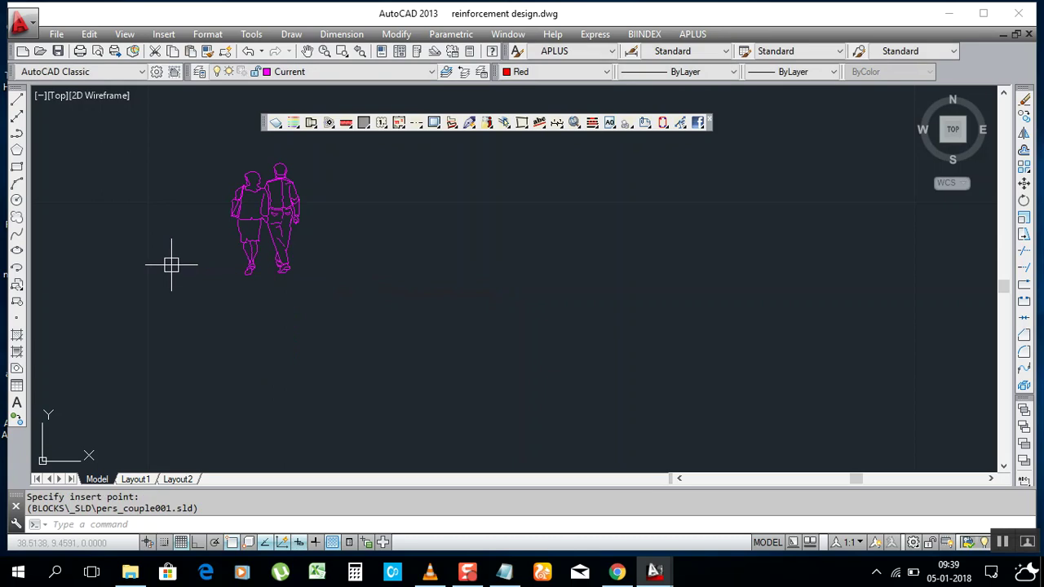
- Window-select the couple for a move and pick a base point, then cancel
type("m")
key("Return")
left_click_drag(433, 226, 372, 196)
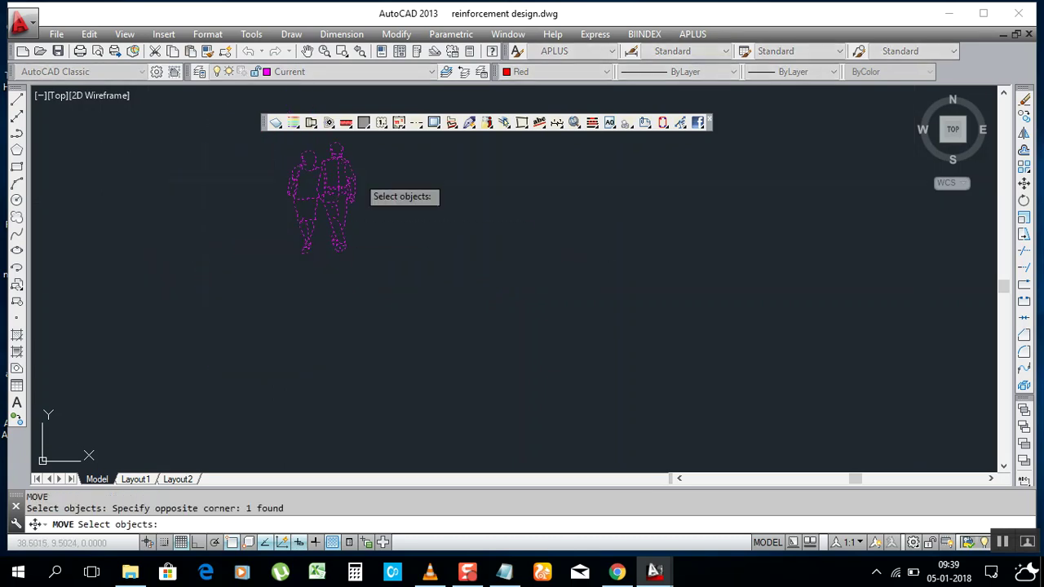
key("Return")
left_click(346, 324)
scroll(347, 324, "down", 4)
key("Escape")
scroll(434, 378, "down", 2)
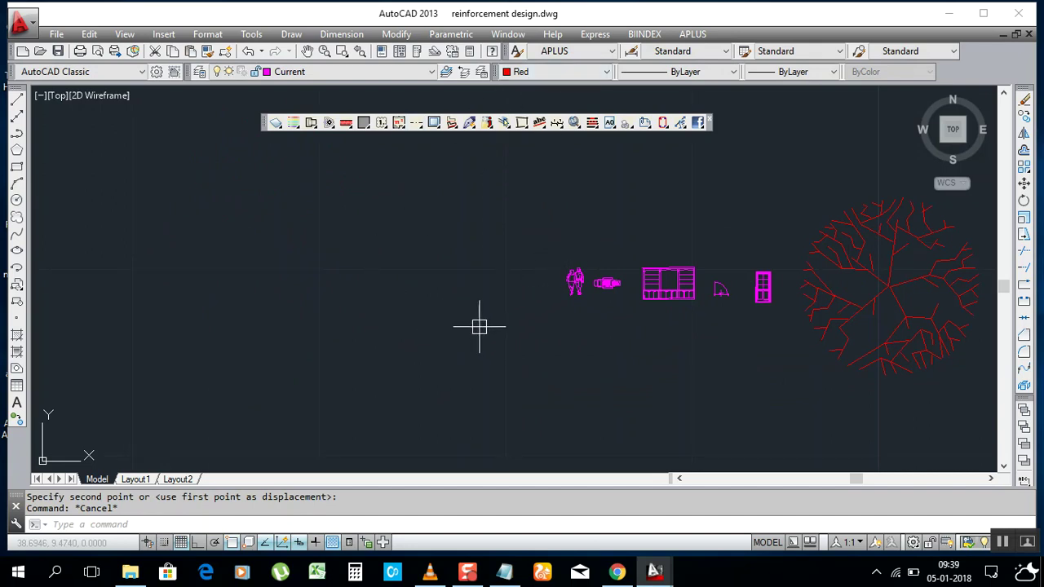
- Window-select all six blocks in the row for a move, then cancel it
scroll(575, 300, "down", 8)
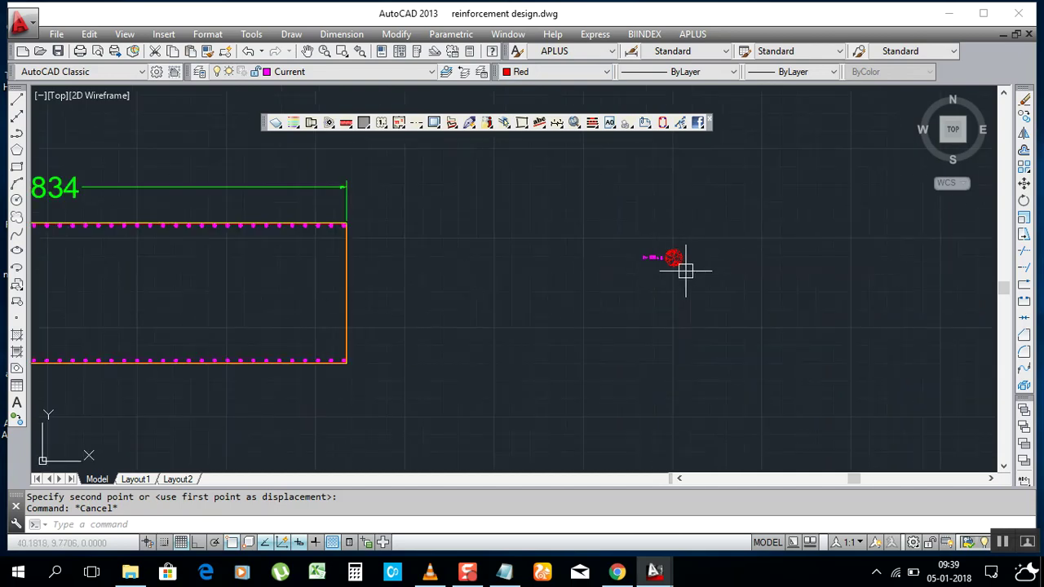
key("Return")
scroll(687, 253, "up", 3)
key("Escape")
type("m")
key("Return")
left_click(694, 231)
left_click(461, 338)
scroll(640, 273, "up", 3)
key("Return")
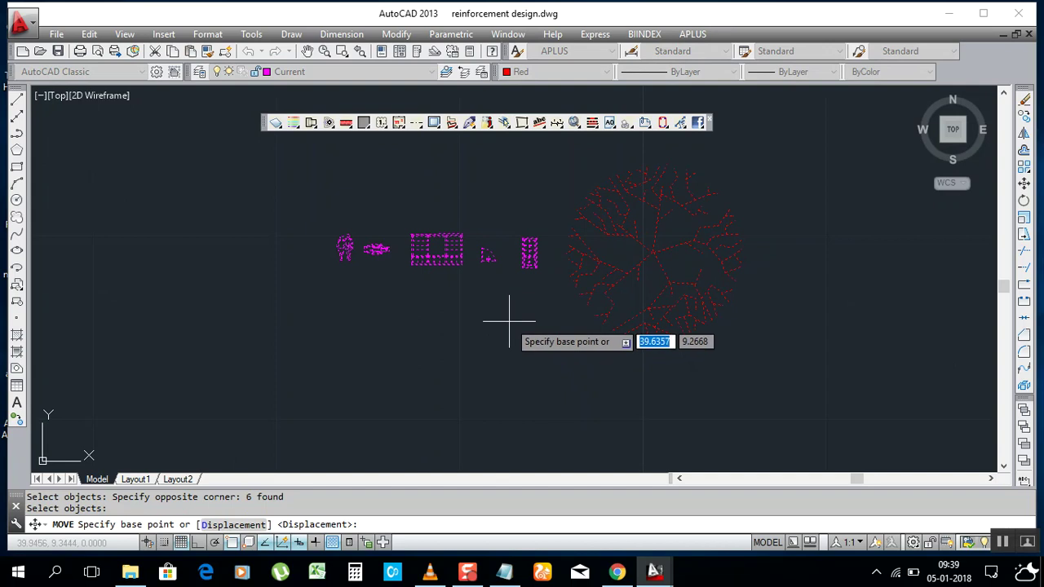
key("Escape")
- Start the SCALE command, cancel it, and switch to the browser window
type("s")
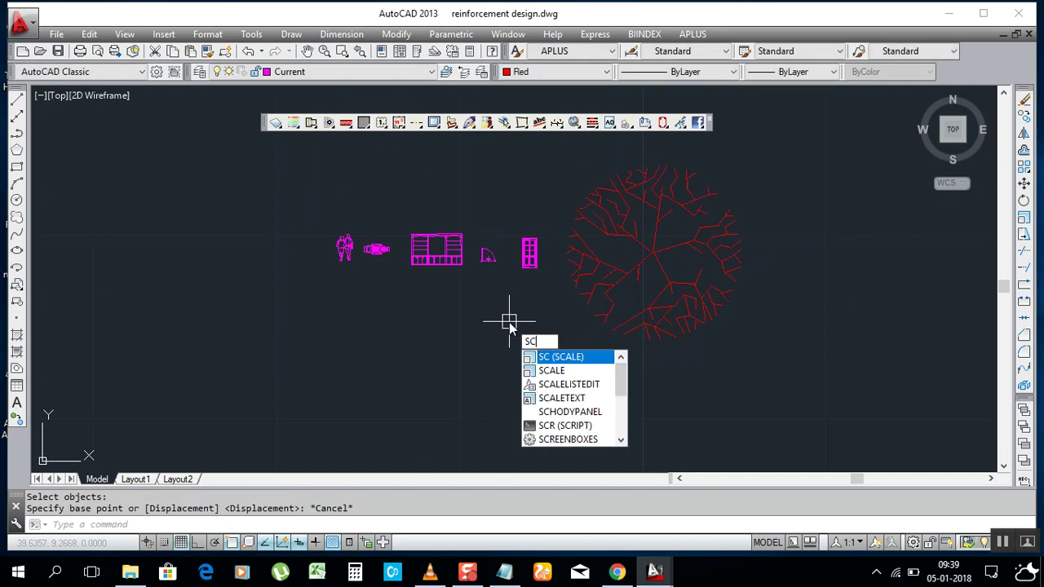
key("Escape")
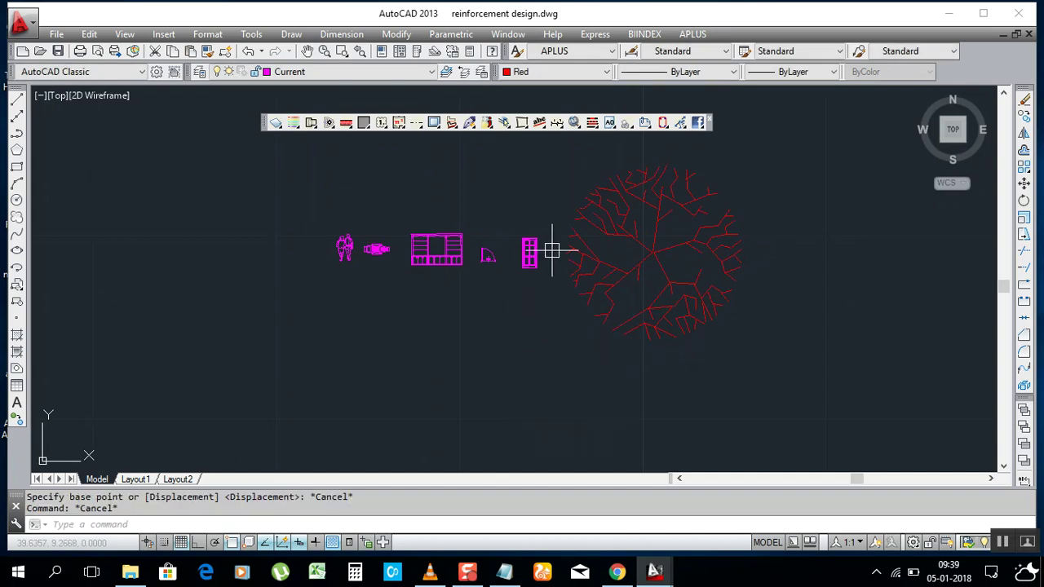
left_click(617, 573)
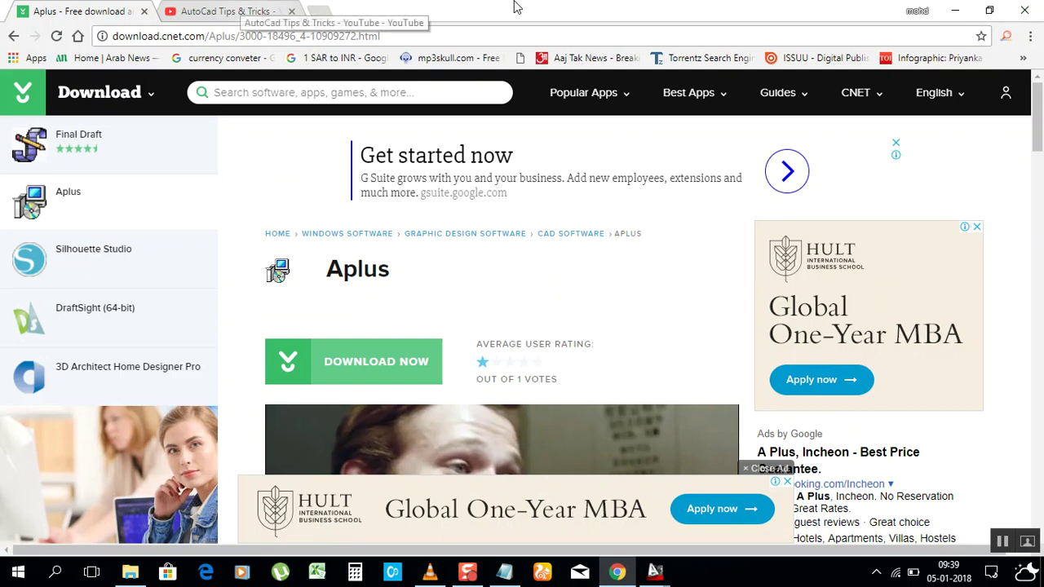
- Minimize and restore Chrome, then go to the AutoCad Tips & Tricks channel tab
left_click(955, 10)
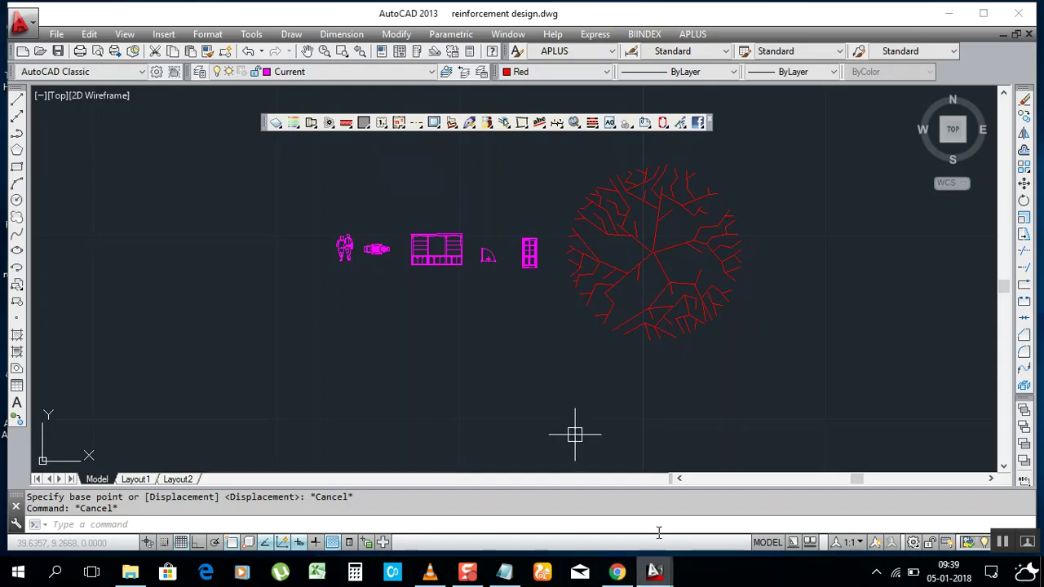
key("alt+Tab")
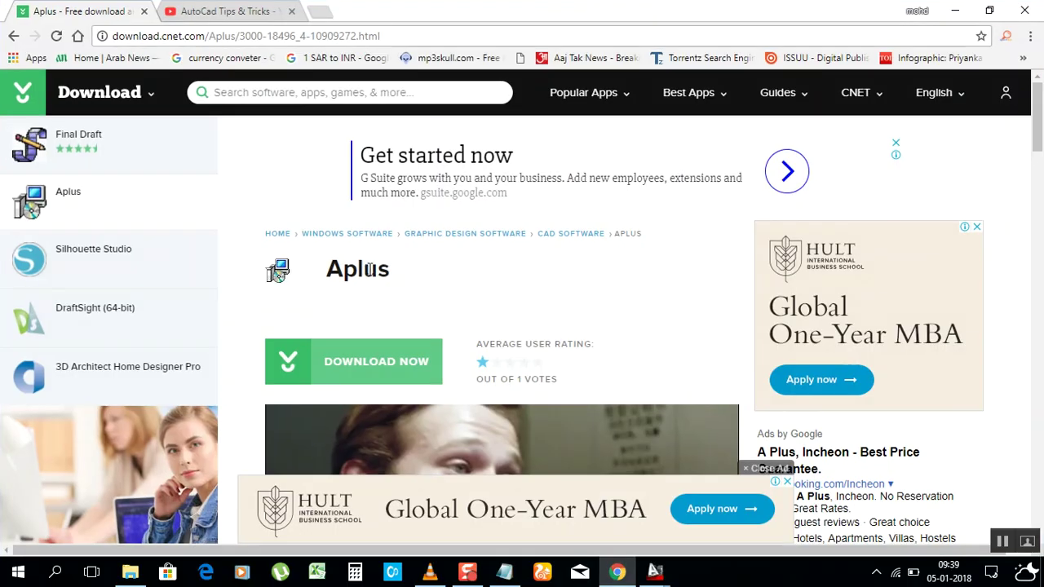
left_click(231, 10)
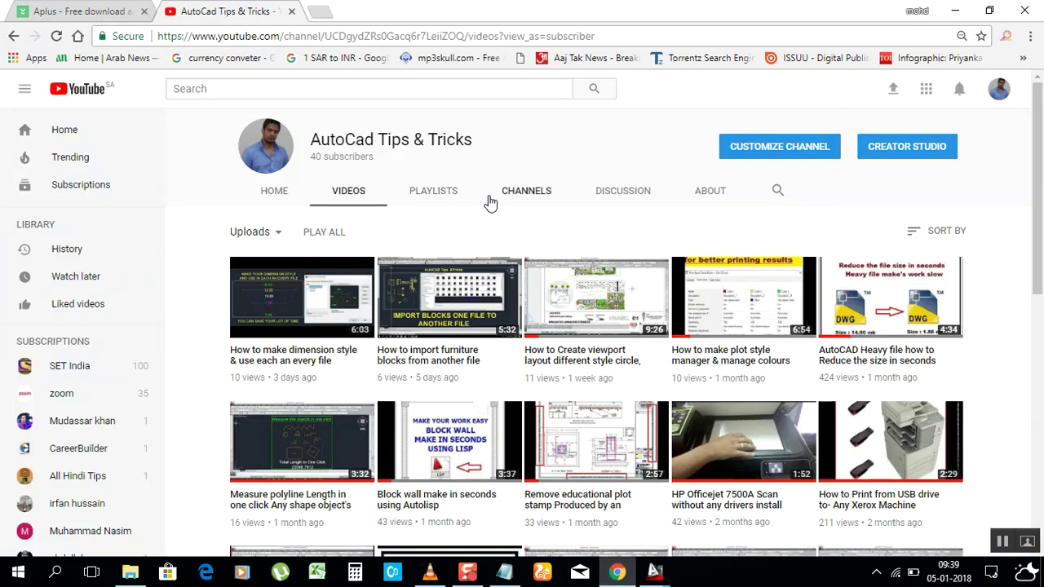
scroll(538, 249, "down", 3)
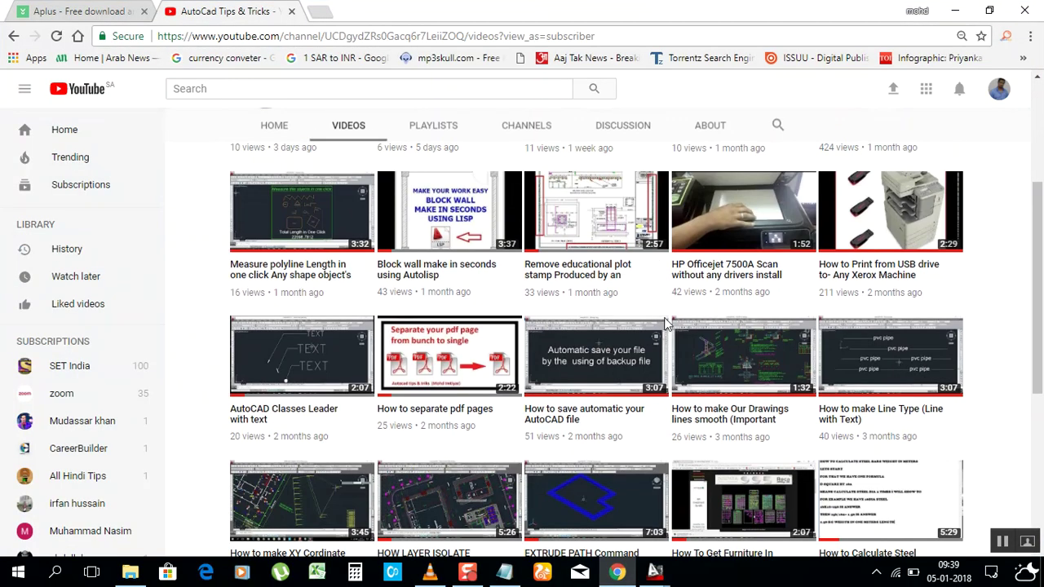
scroll(664, 323, "down", 2)
scroll(619, 417, "down", 1)
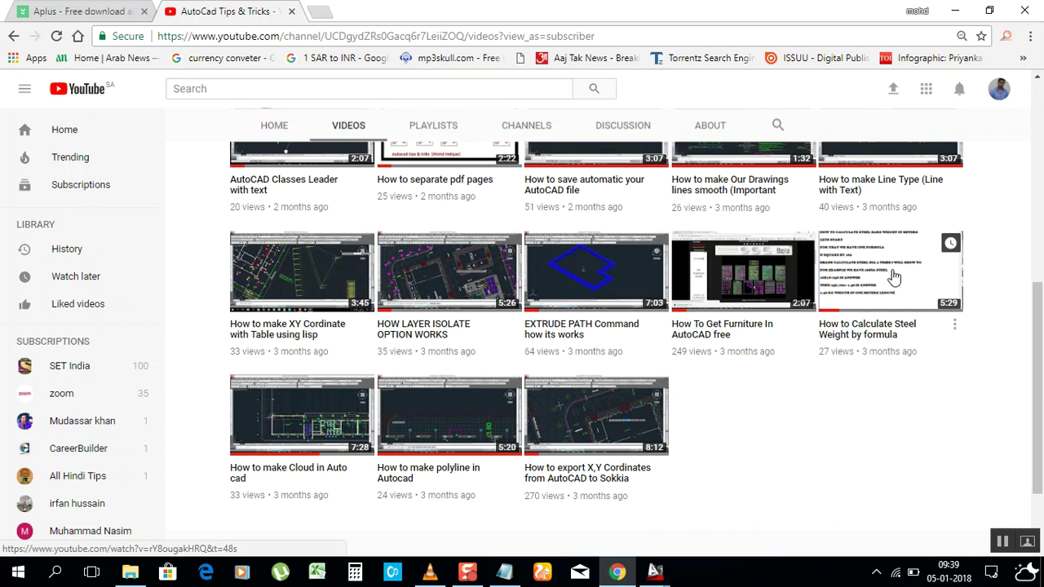
scroll(582, 428, "up", 4)
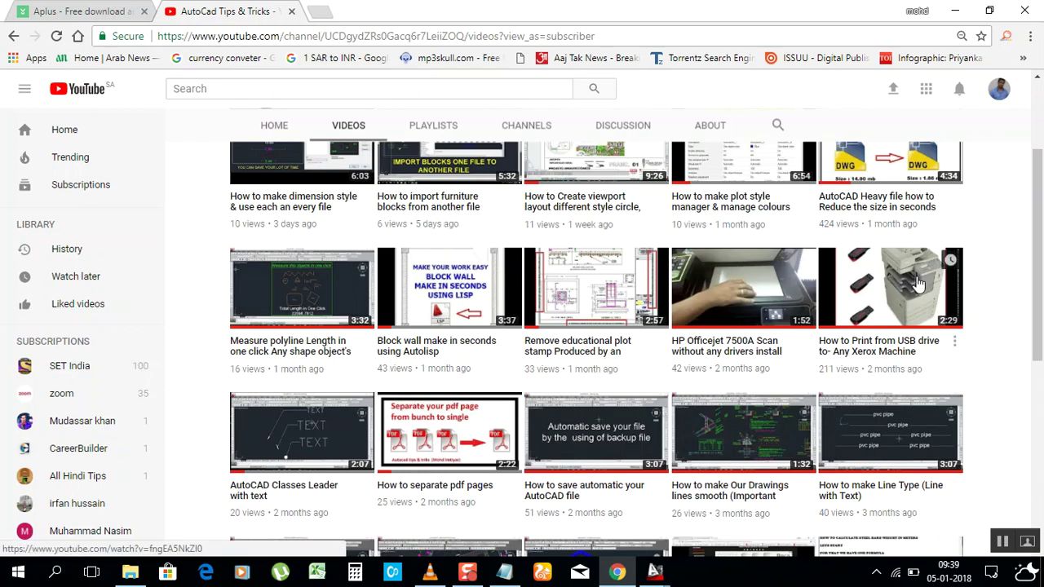
scroll(897, 216, "up", 2)
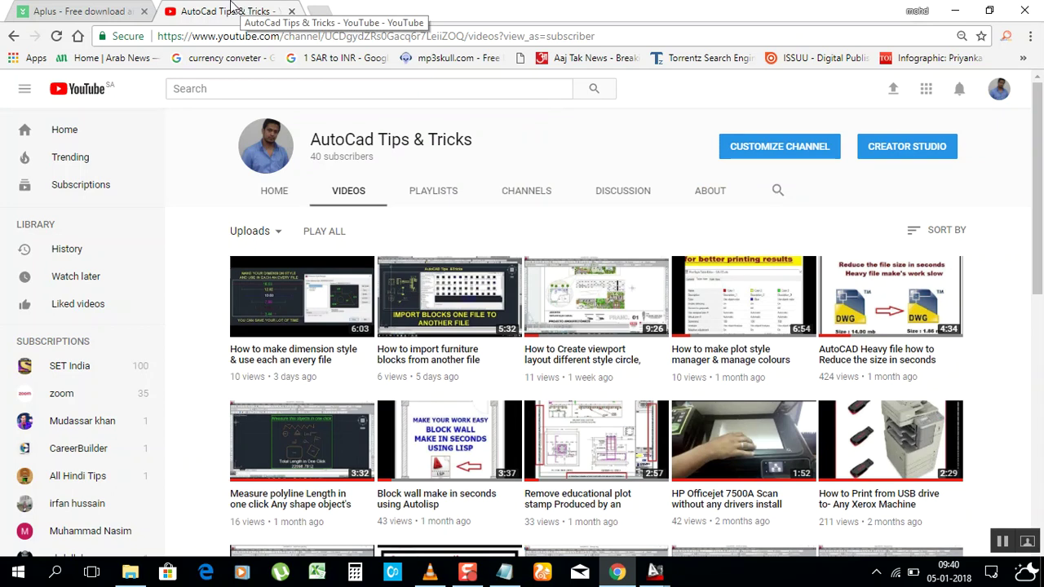
left_click(665, 573)
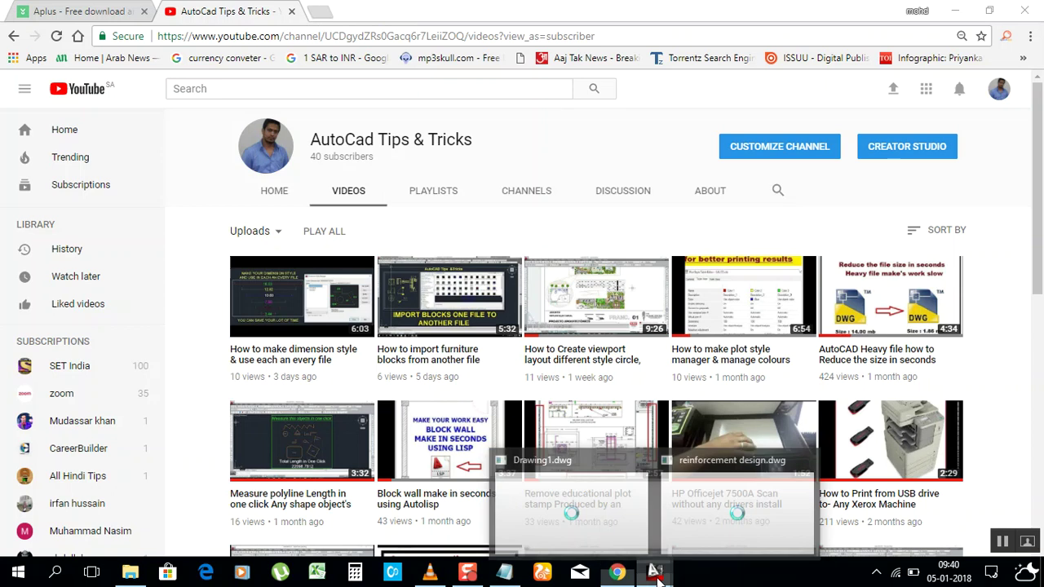
left_click(536, 153)
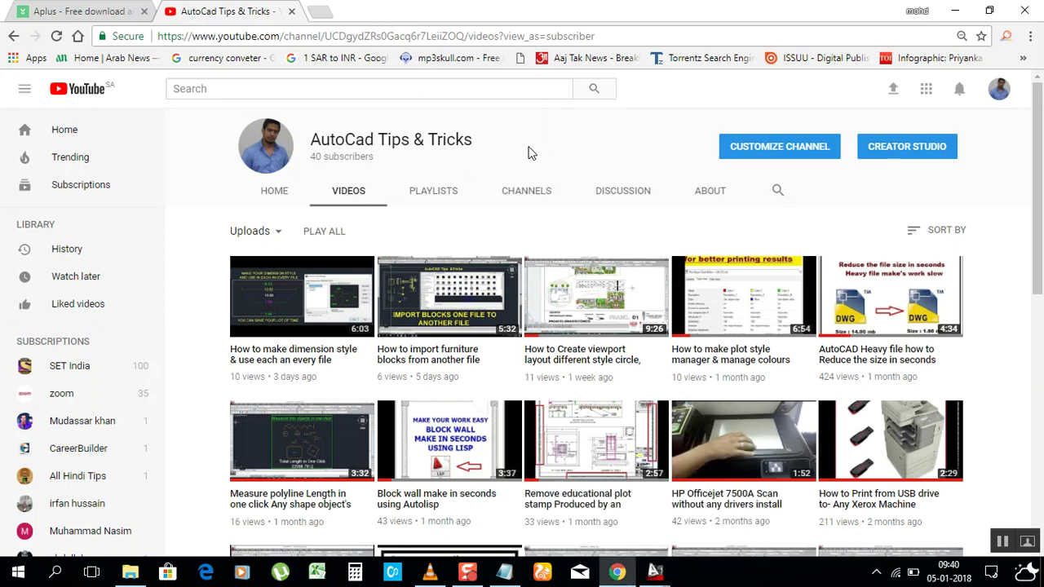